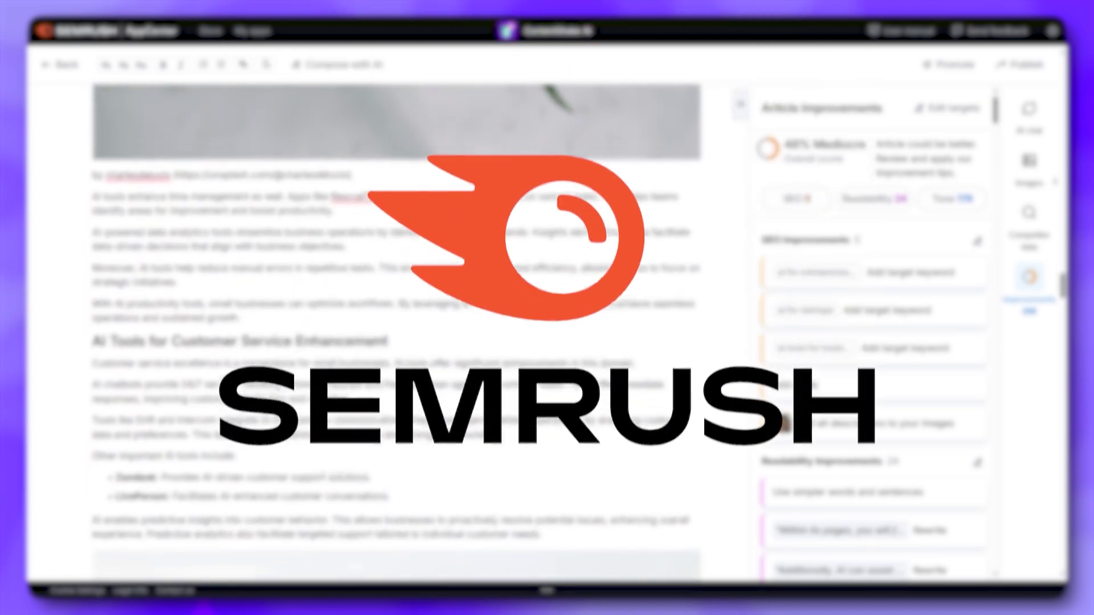
scroll(397, 333, down, 4)
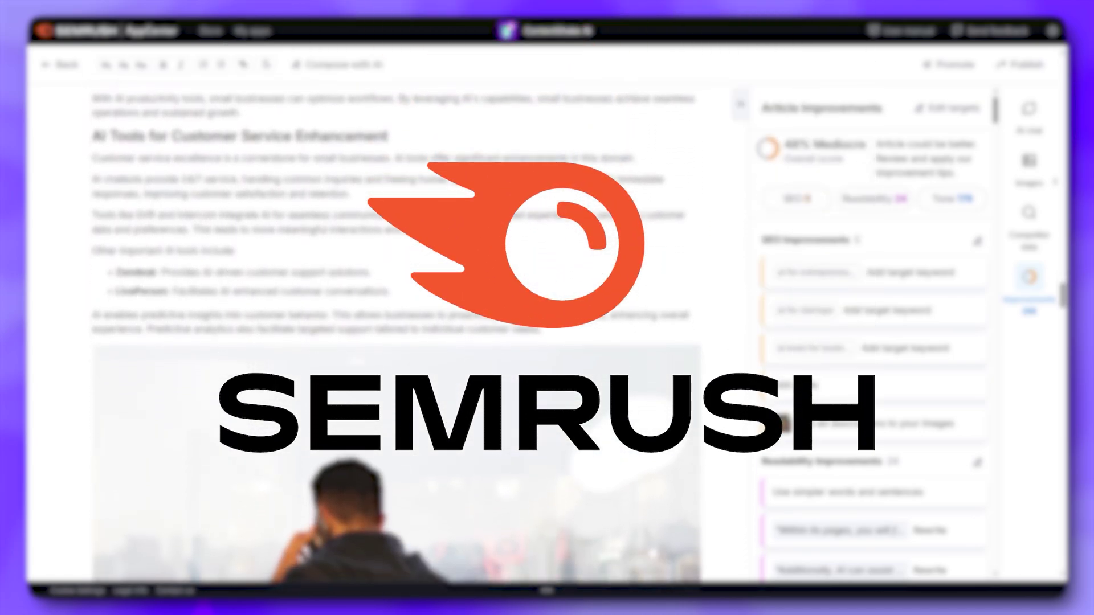
scroll(396, 333, down, 4)
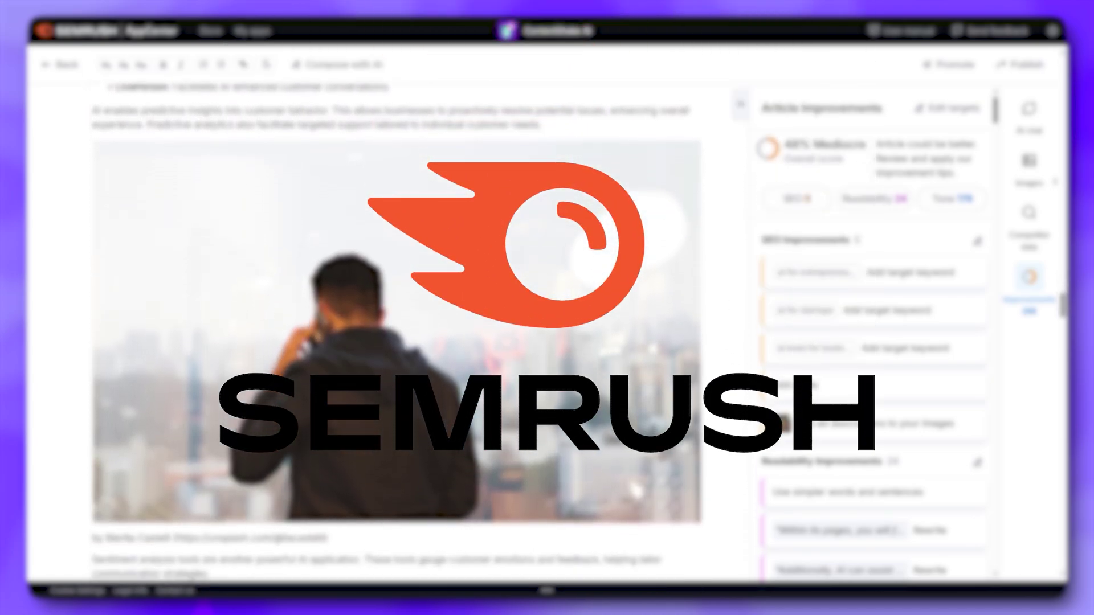
scroll(397, 333, down, 4)
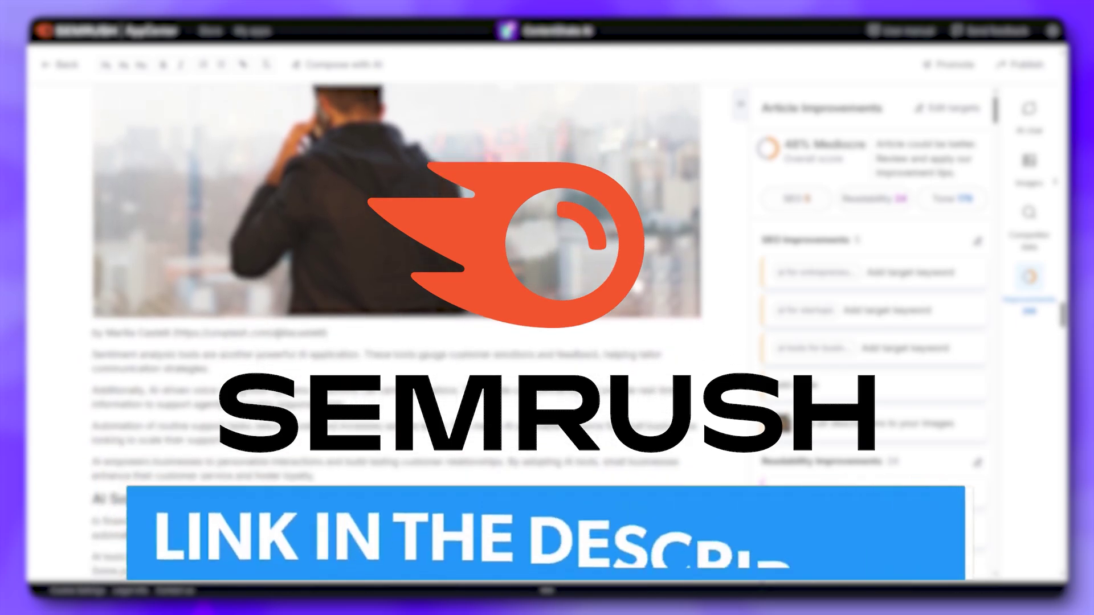
scroll(396, 334, down, 1)
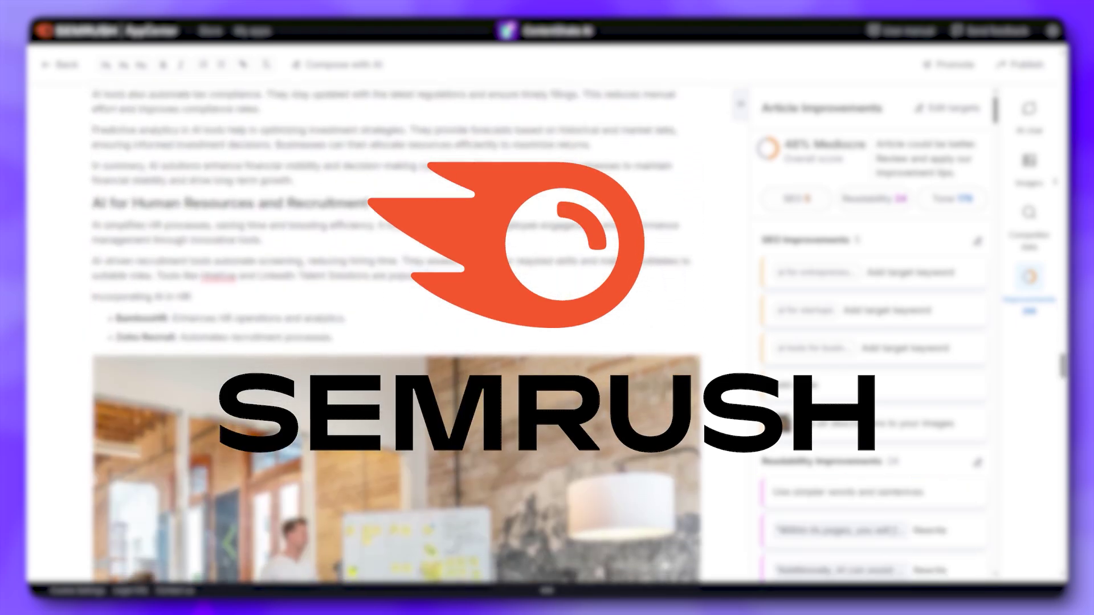
scroll(397, 334, down, 3)
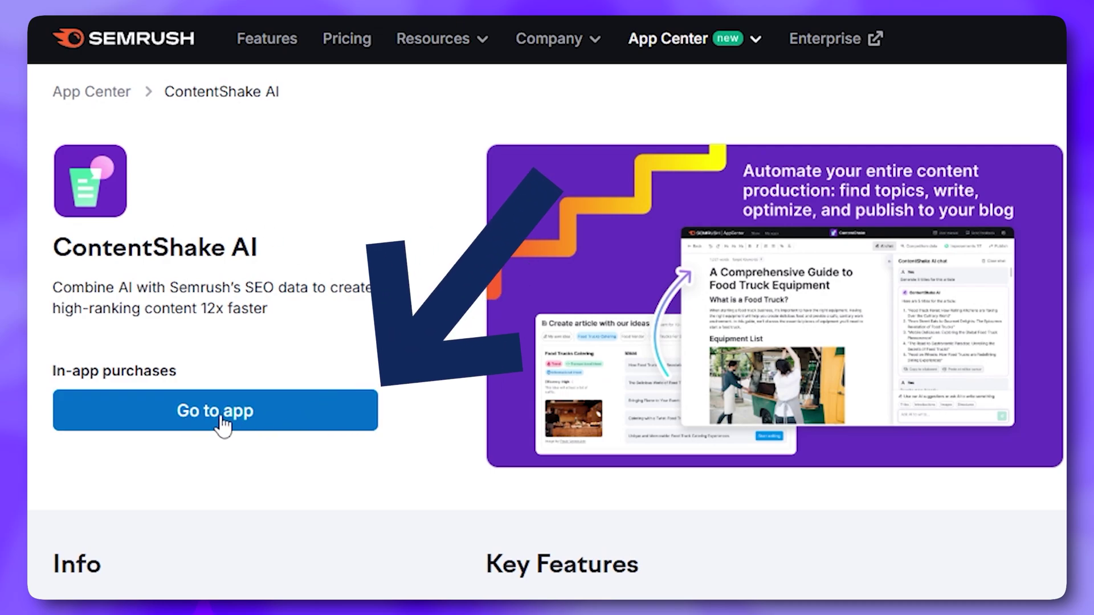
Step: Launch ContentShake AI and start generating an SEO article from the idea "Bes AIs for small businesses"
click(247, 431)
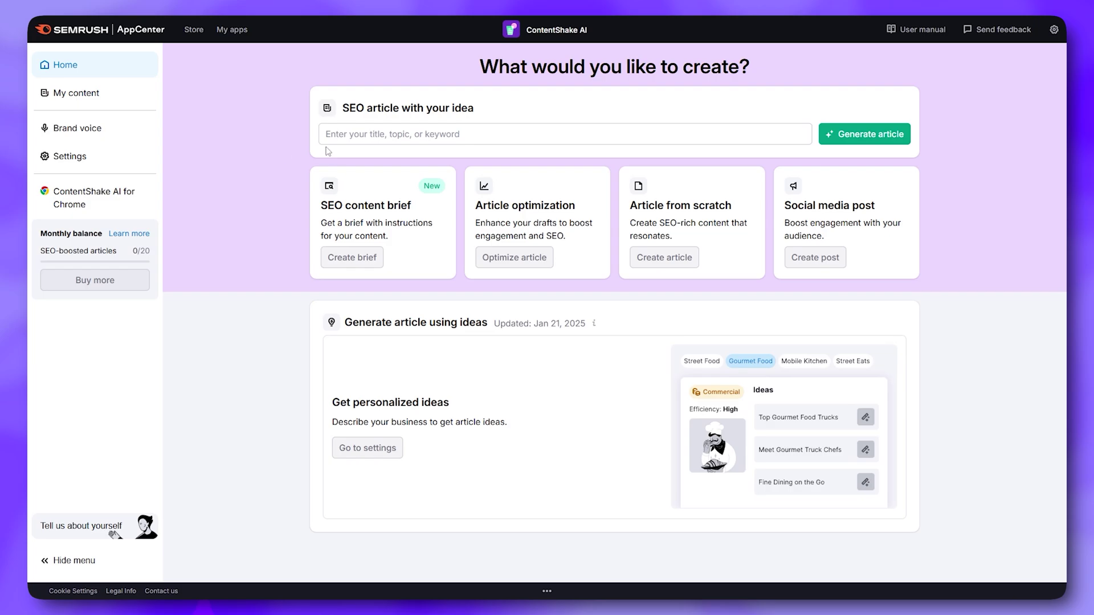
click(369, 133)
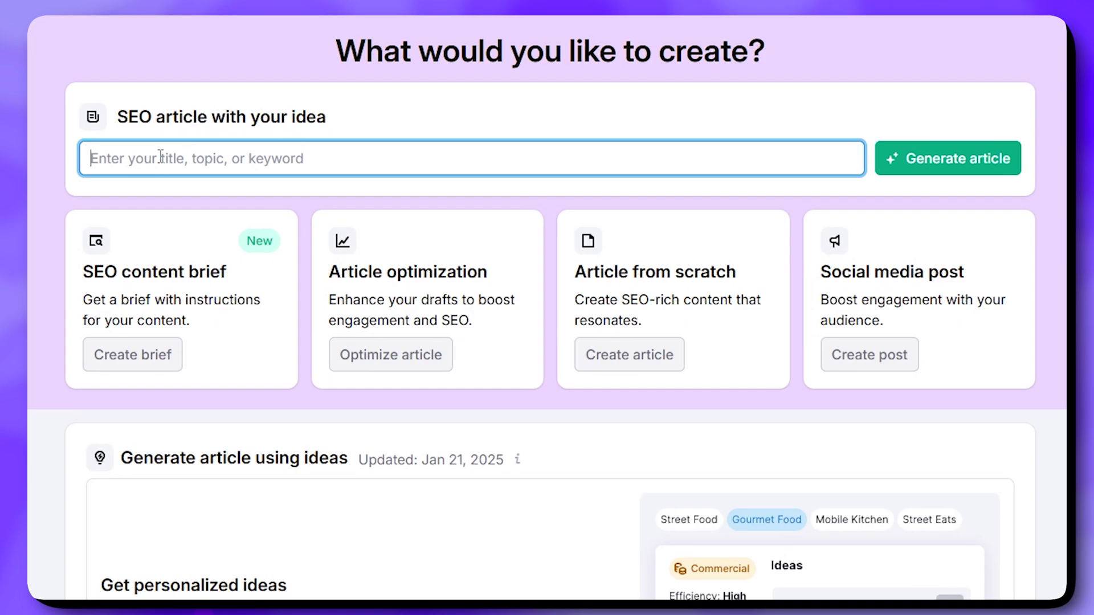
text(B)
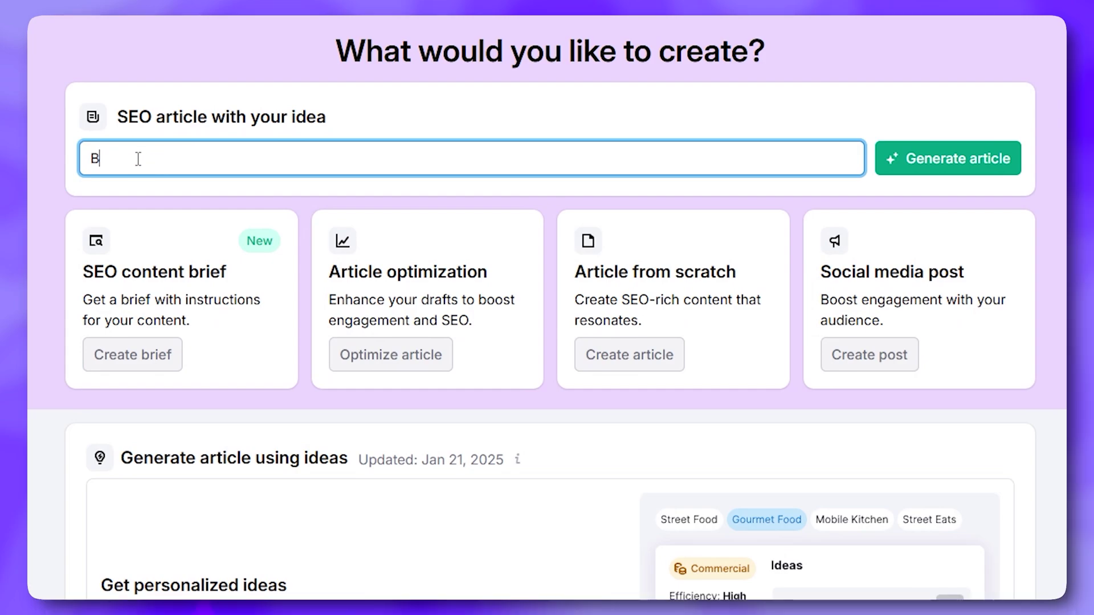
text(es AIs for small b)
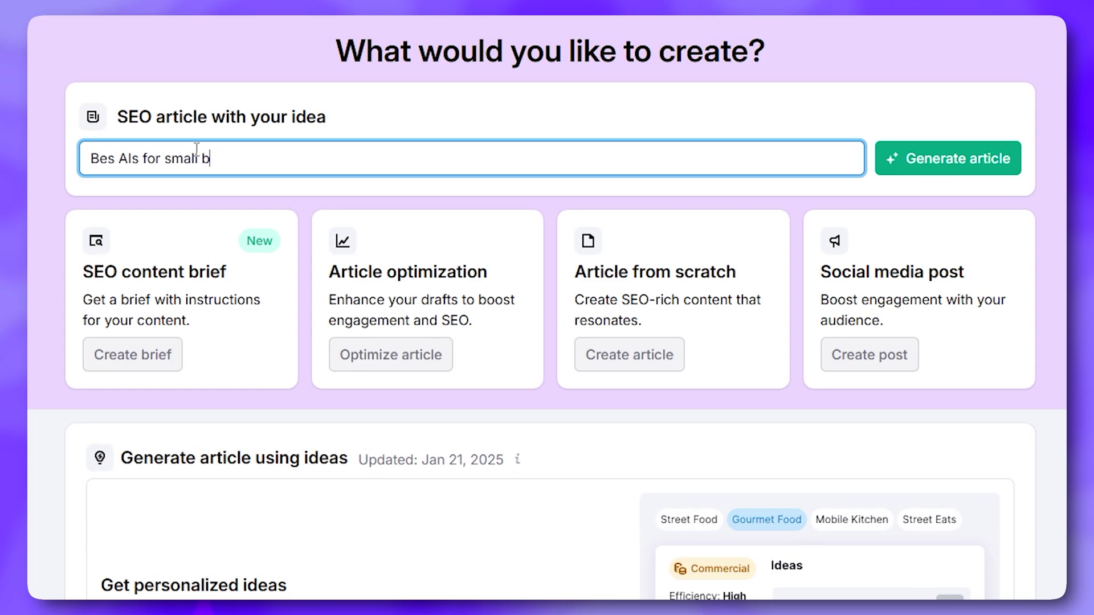
text(usinesses)
click(948, 157)
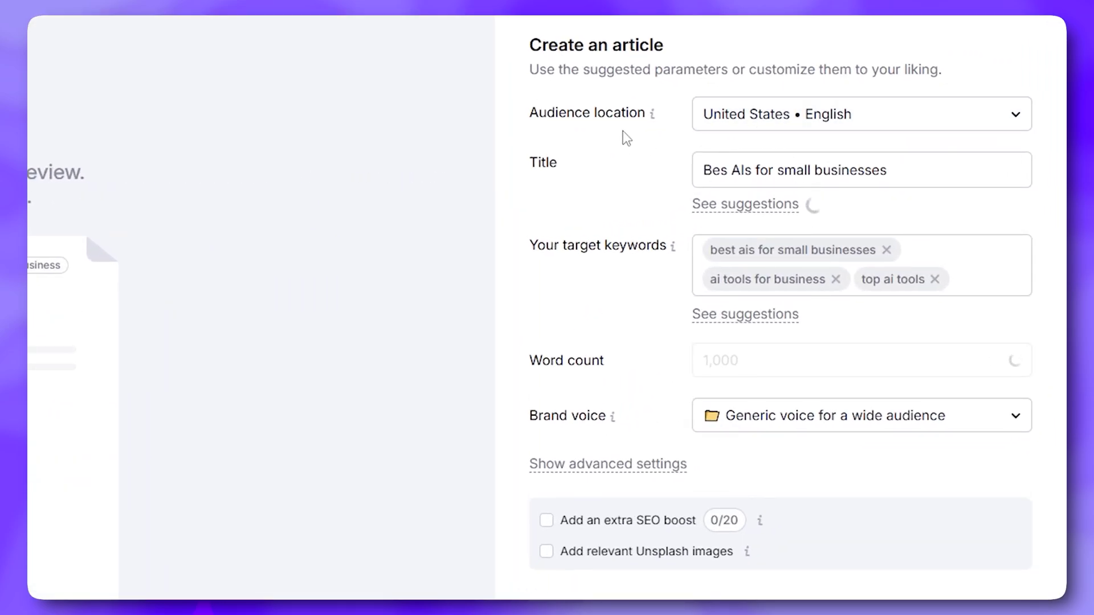
Step: Review the target country and language choices in the article's audience location settings
click(774, 117)
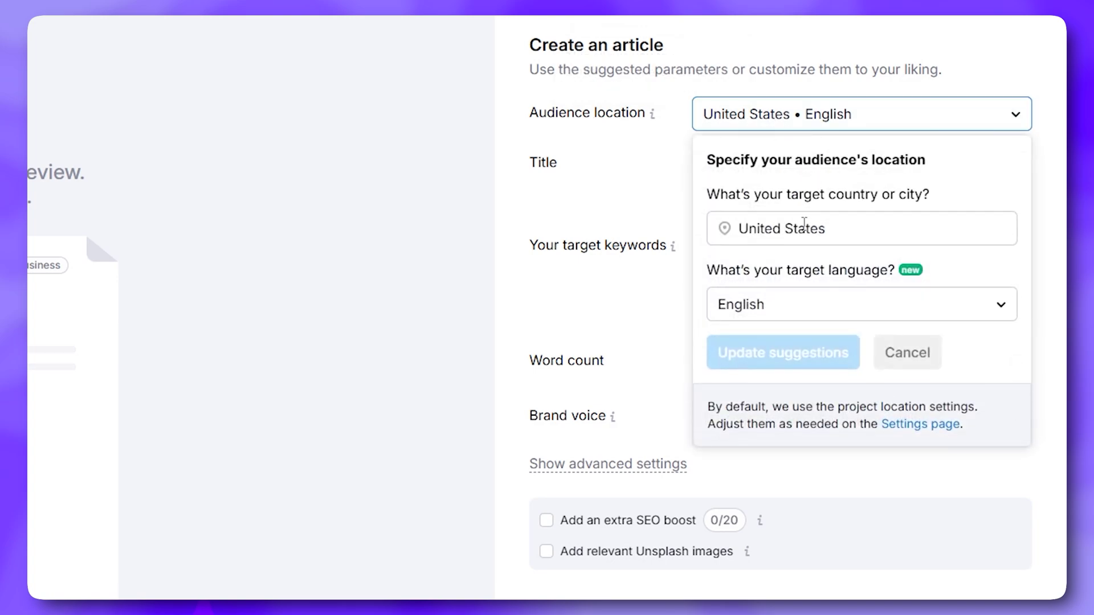
click(847, 303)
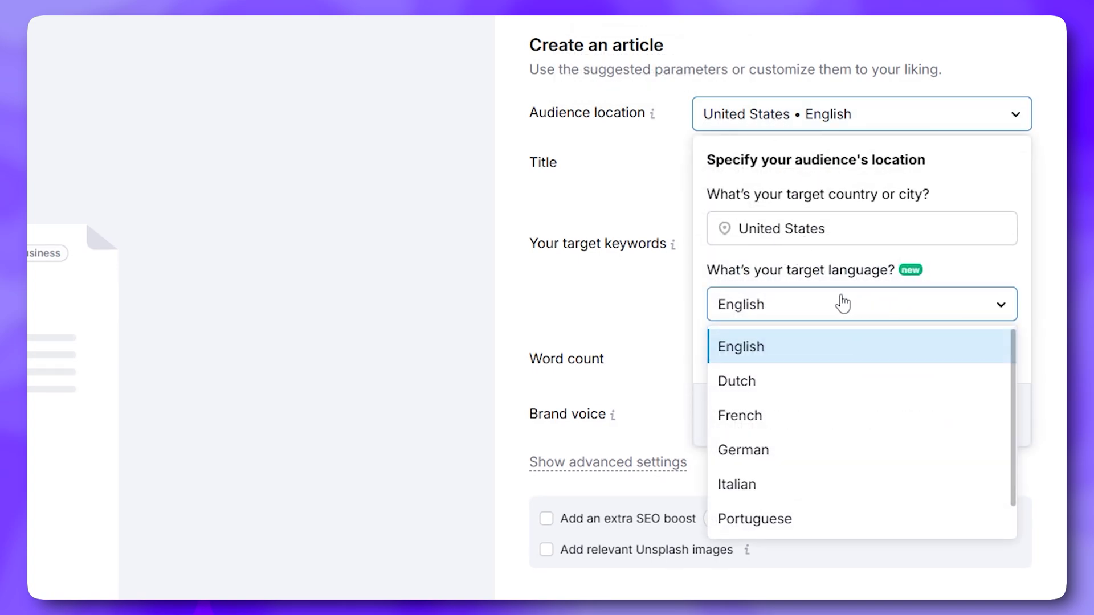
click(860, 225)
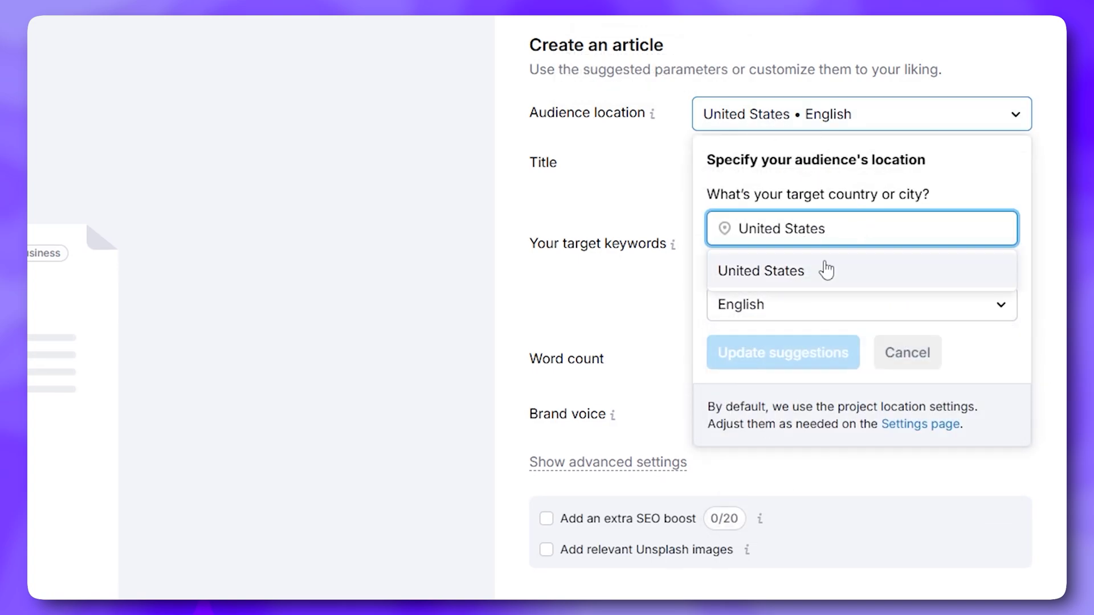
click(798, 308)
click(787, 344)
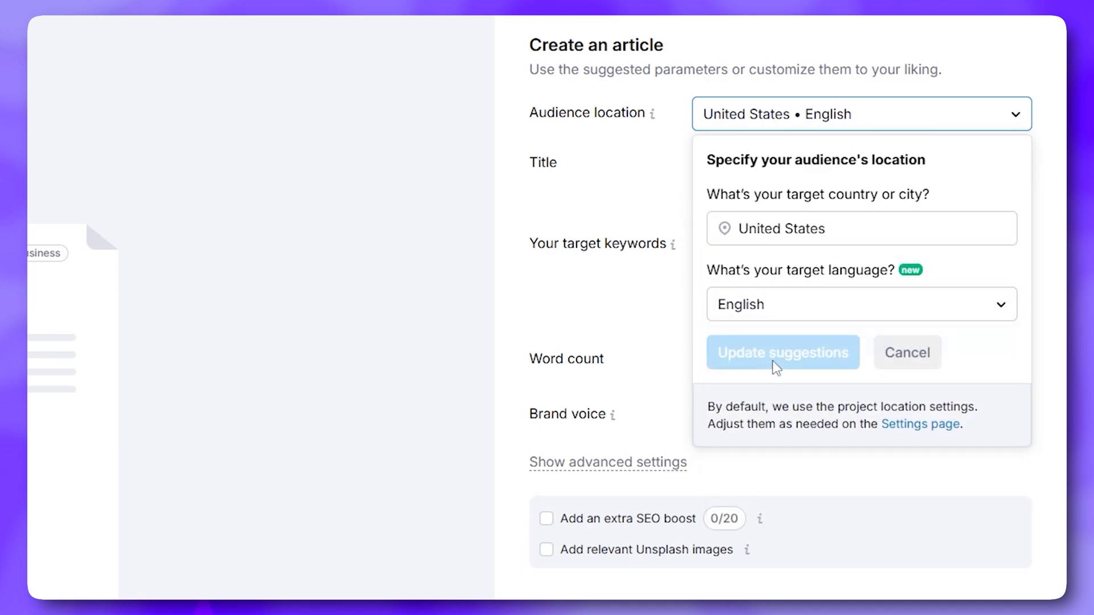
click(632, 169)
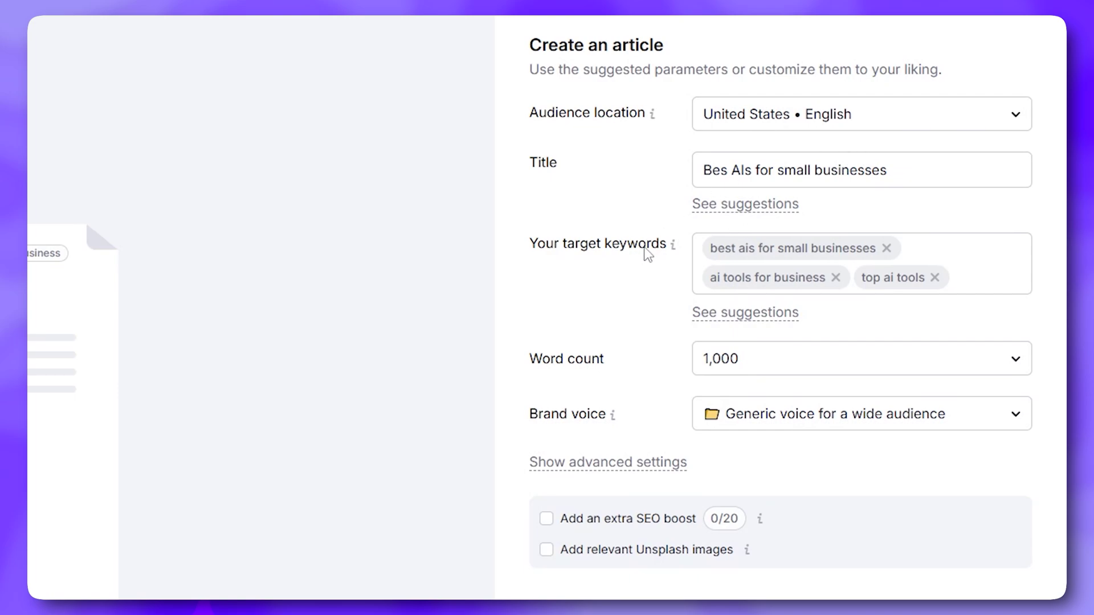
Step: Add "AI", "Best AI" and "Small businesses" to the article's target keywords
click(950, 251)
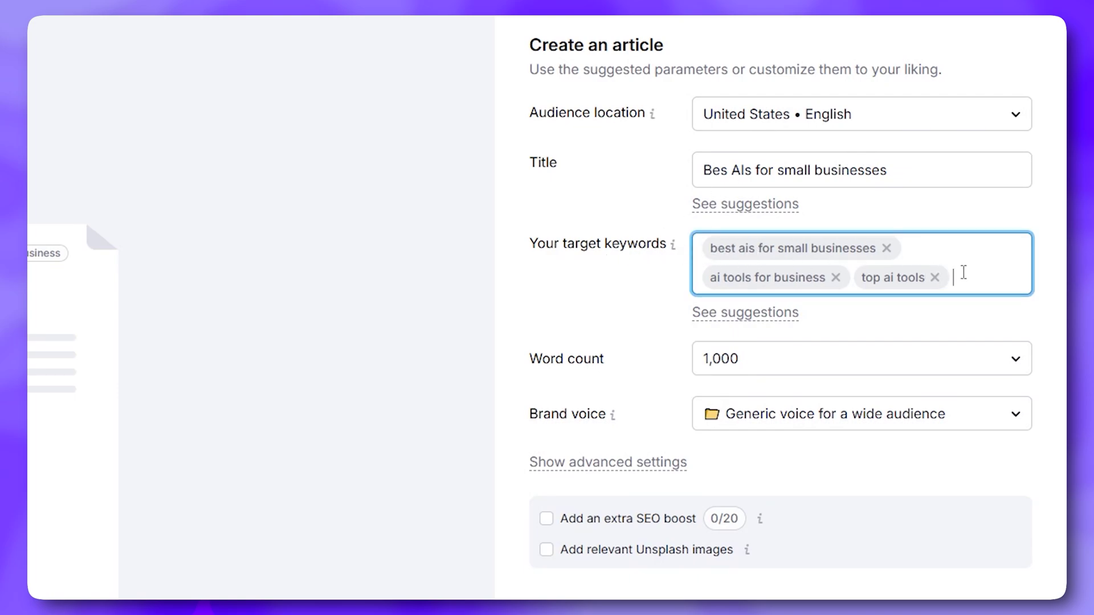
text(AI)
key(Return)
text(Best )
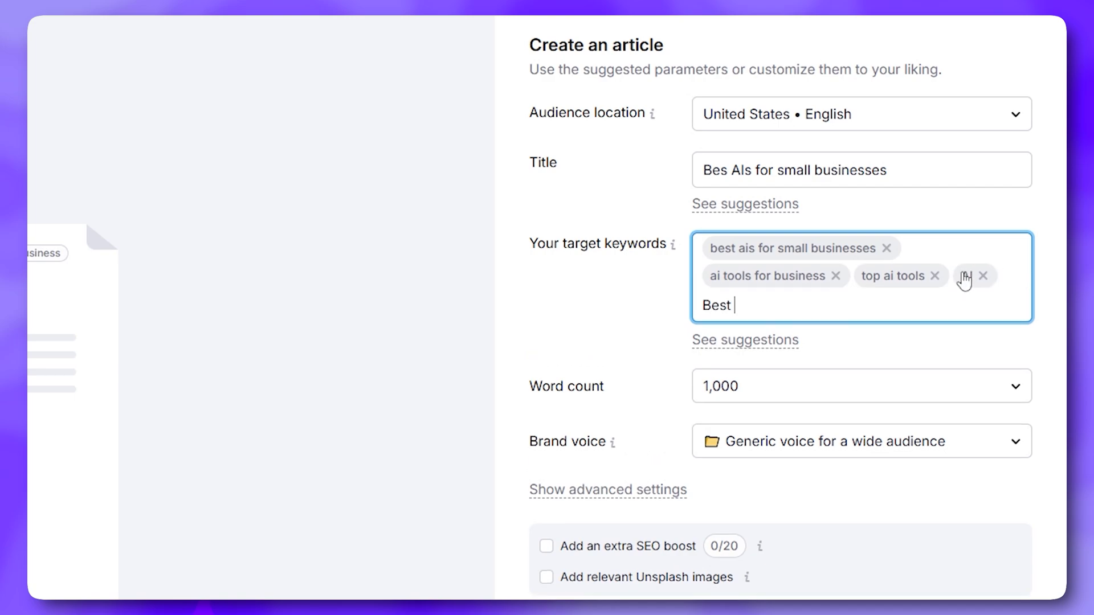
text(AI)
key(Return)
text(Small)
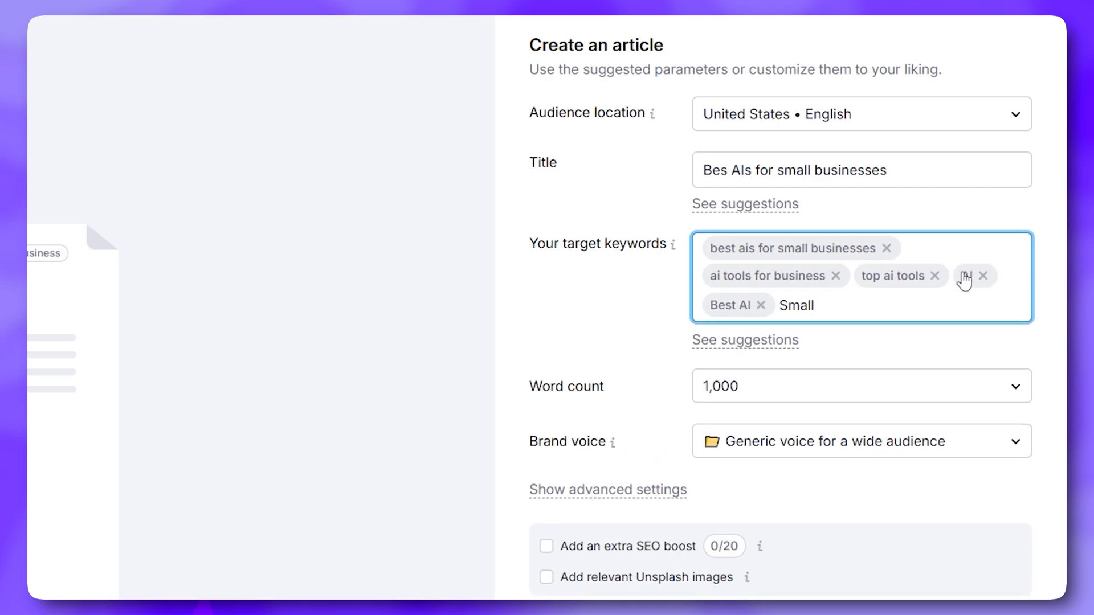
text( businesses)
key(Return)
Step: Add the suggested keywords "ai for startups", "ai for entrepreneurs" and "small business automation" to the target keywords
click(750, 342)
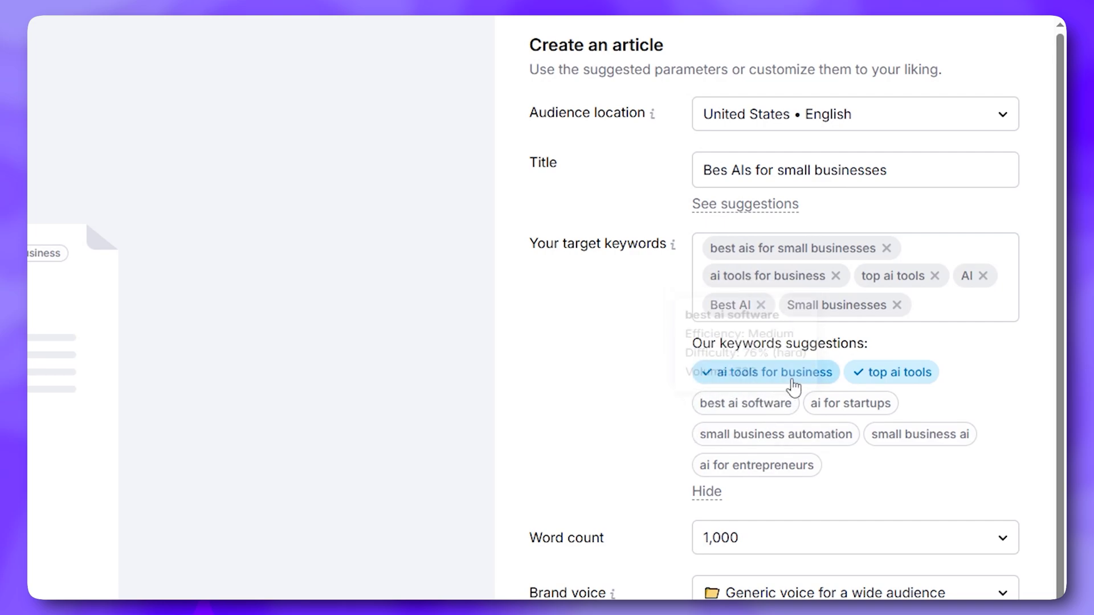
mouse_move(857, 411)
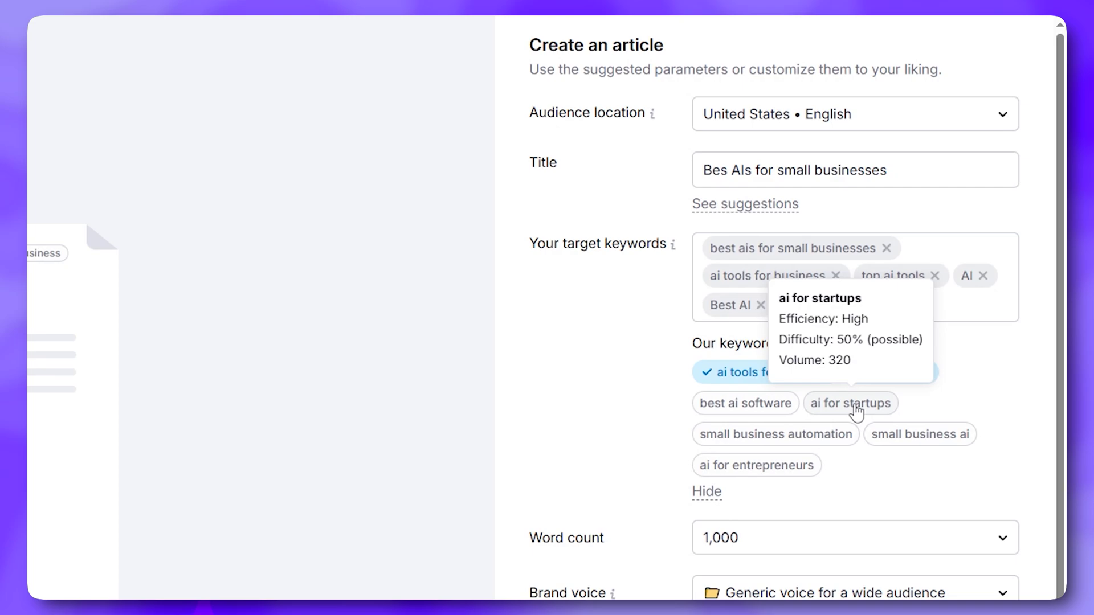
click(861, 406)
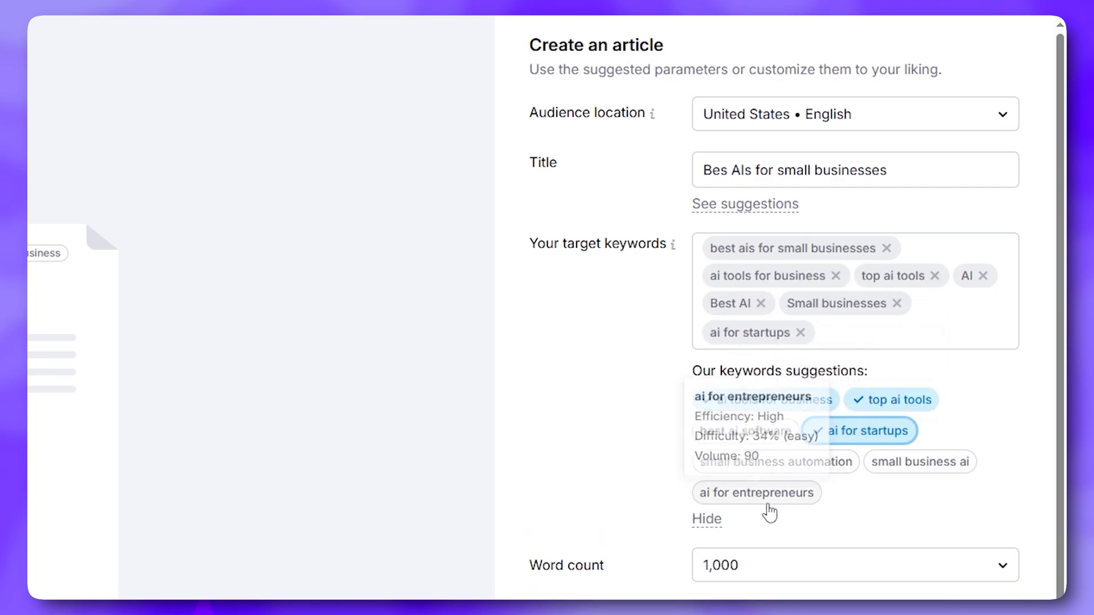
click(741, 498)
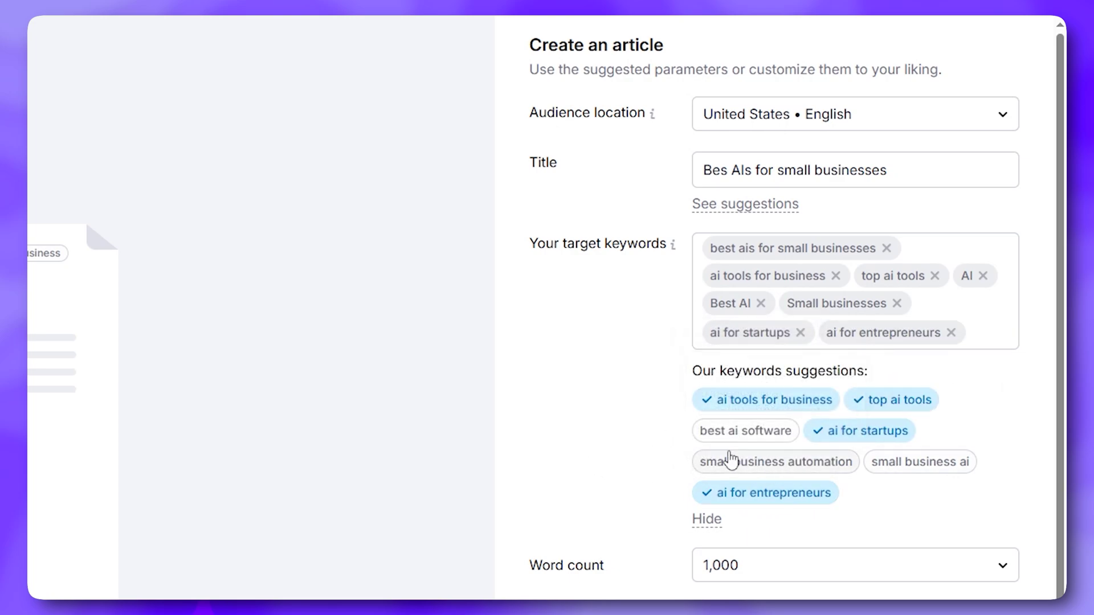
mouse_move(775, 463)
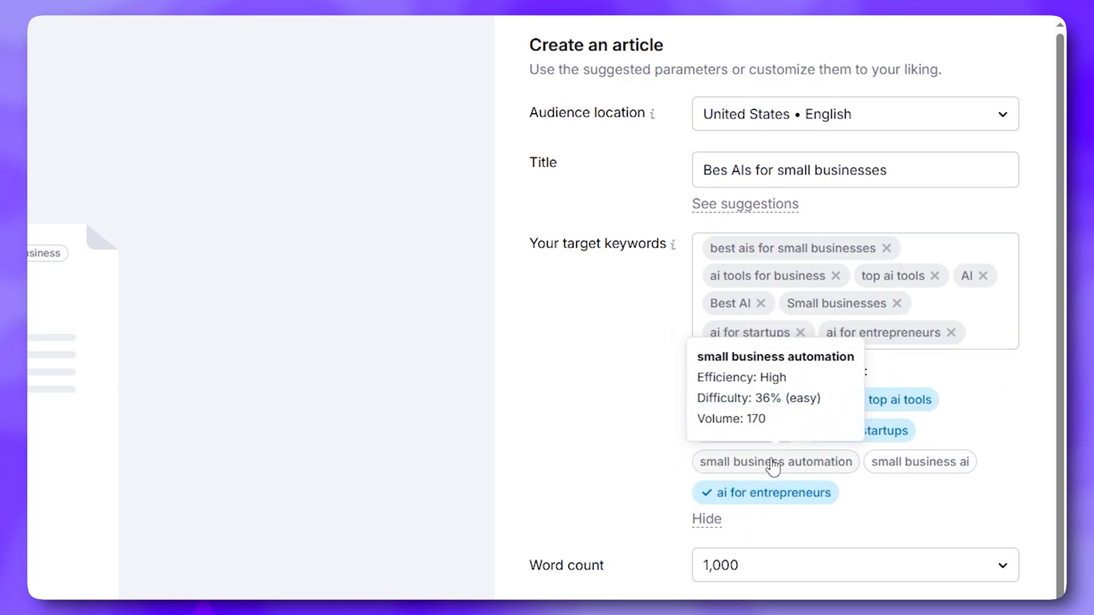
click(773, 463)
Step: Set the article's word count to the suggested 3,000
scroll(947, 563, down, 2)
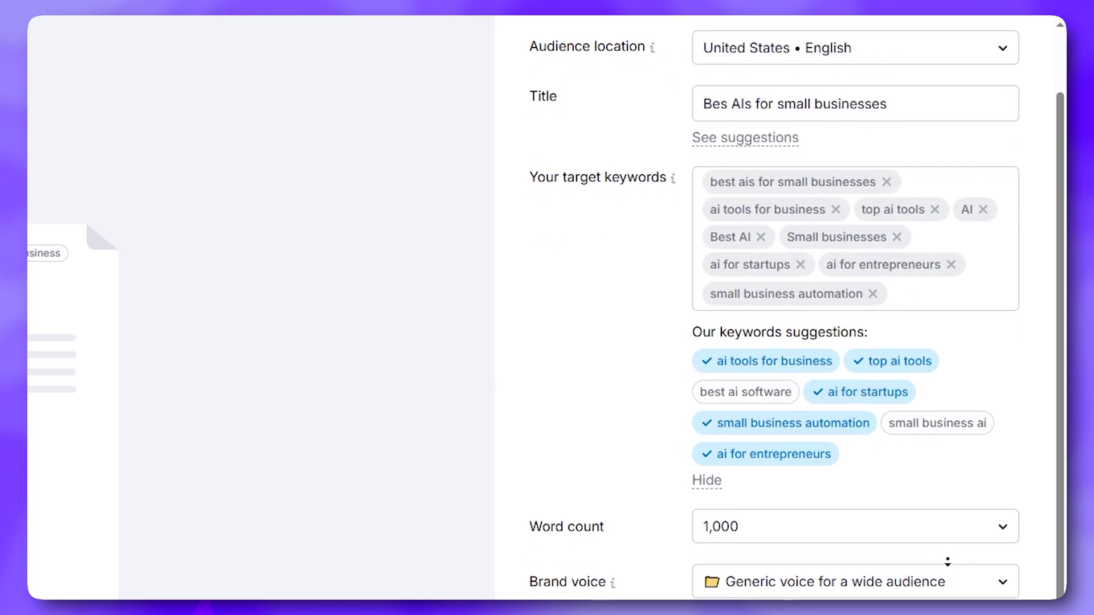
scroll(947, 552, down, 5)
click(882, 296)
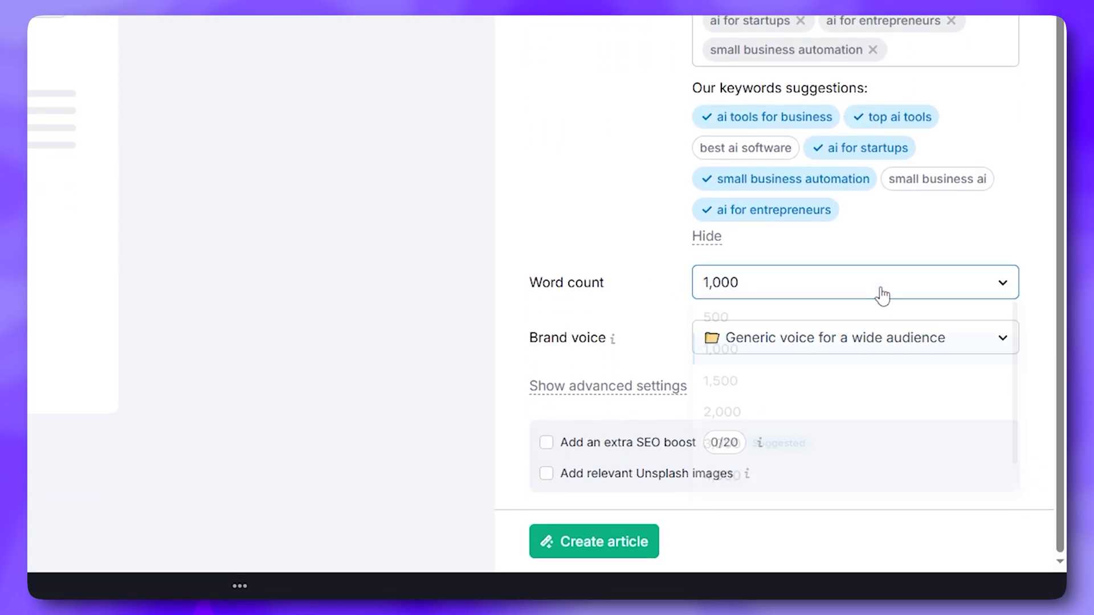
mouse_move(1020, 326)
mouse_down()
mouse_move(1016, 366)
mouse_move(1014, 317)
mouse_up()
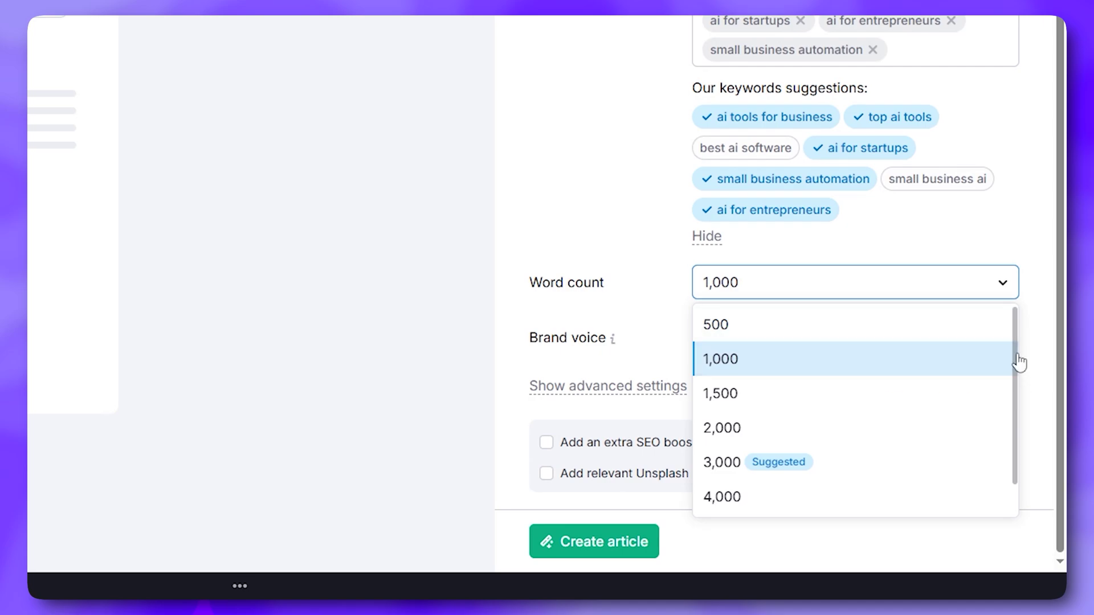
drag(1016, 359, 1016, 396)
click(764, 439)
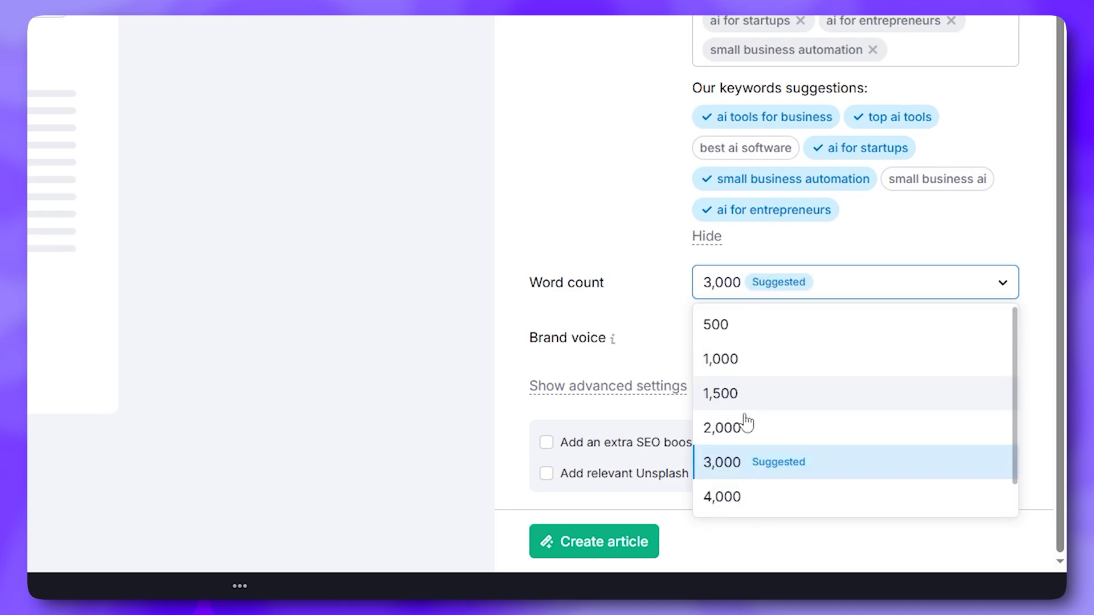
click(785, 469)
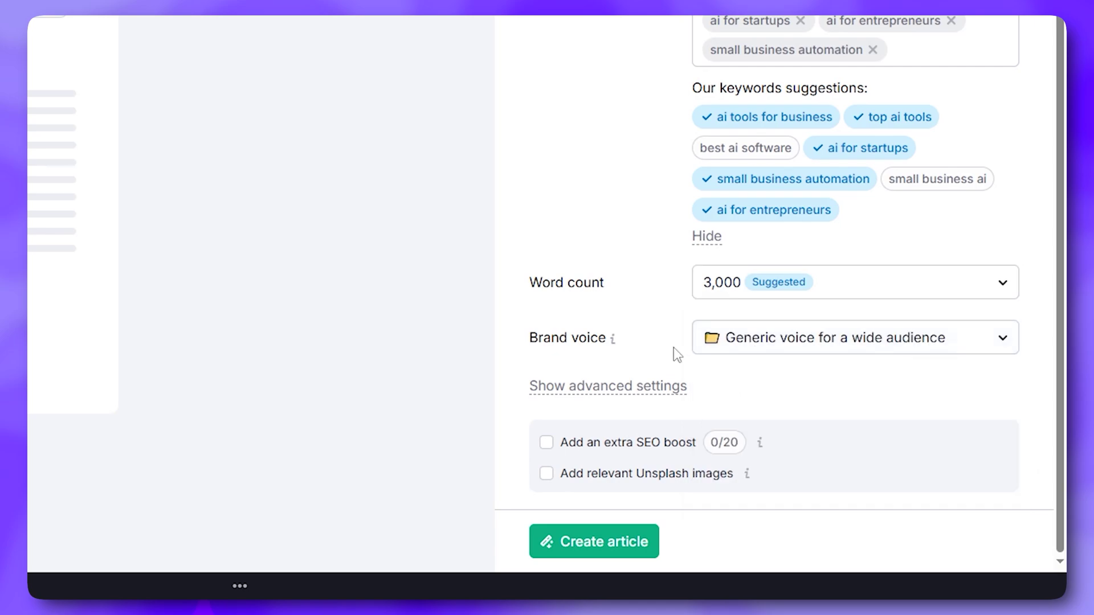
Step: Inspect the brand voice choices and open the option for creating a custom voice
click(738, 349)
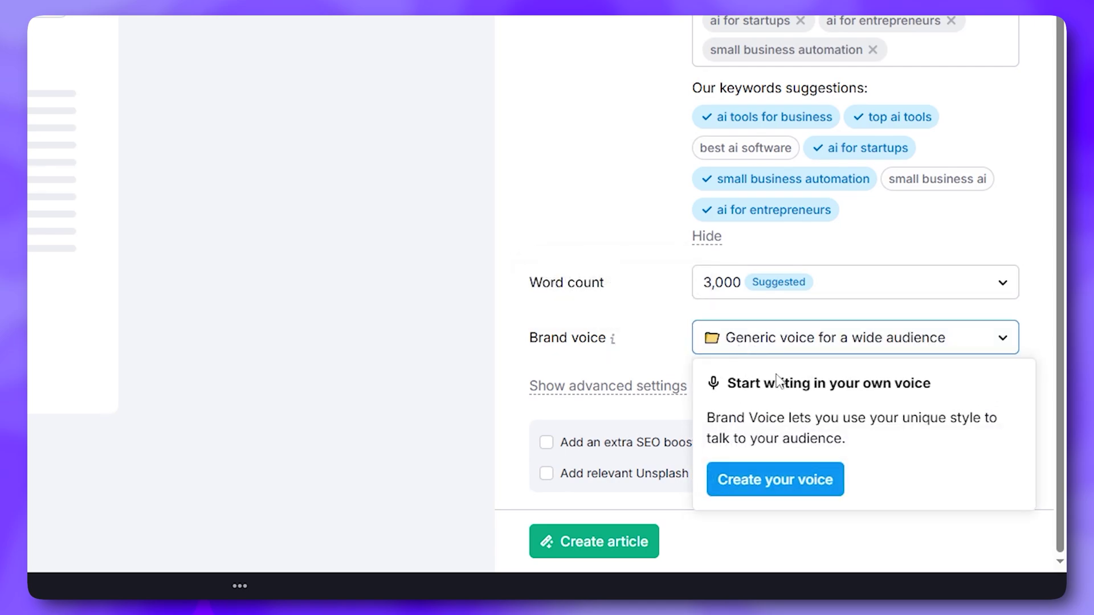
click(779, 355)
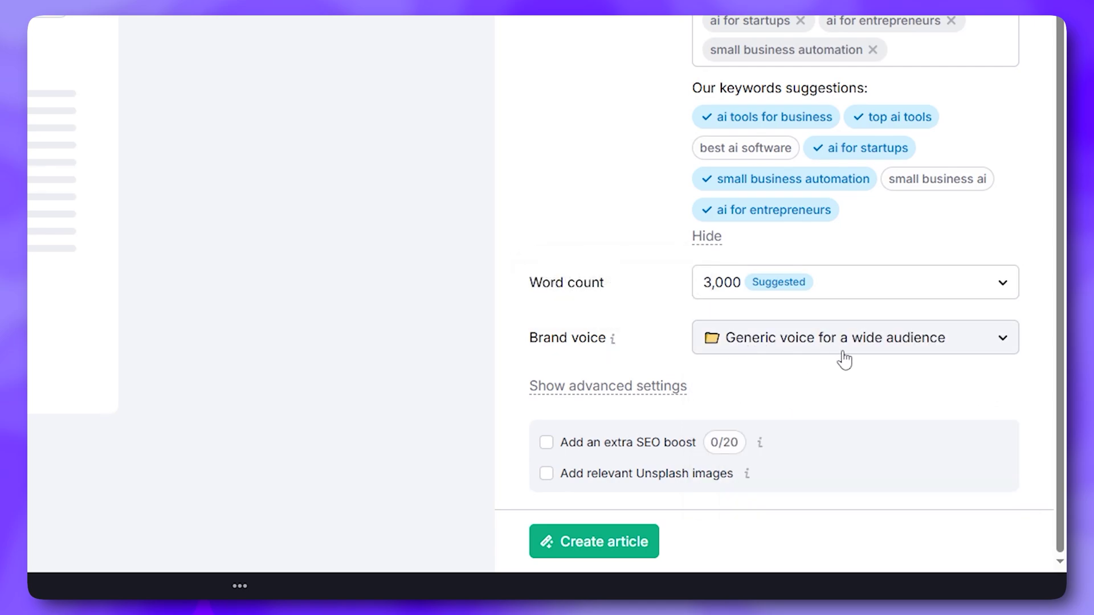
click(881, 345)
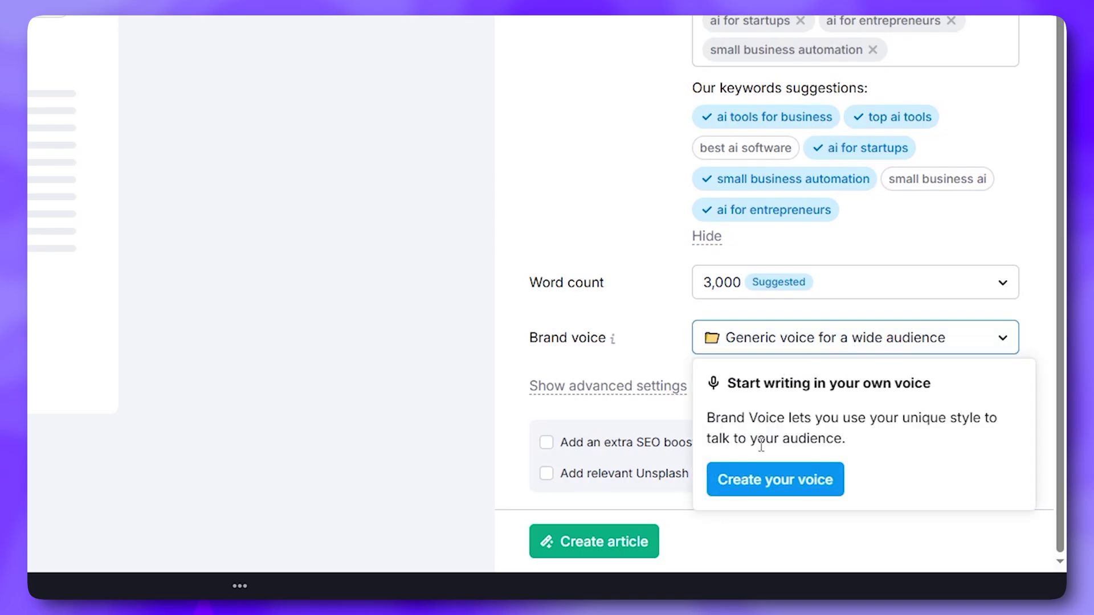
click(800, 485)
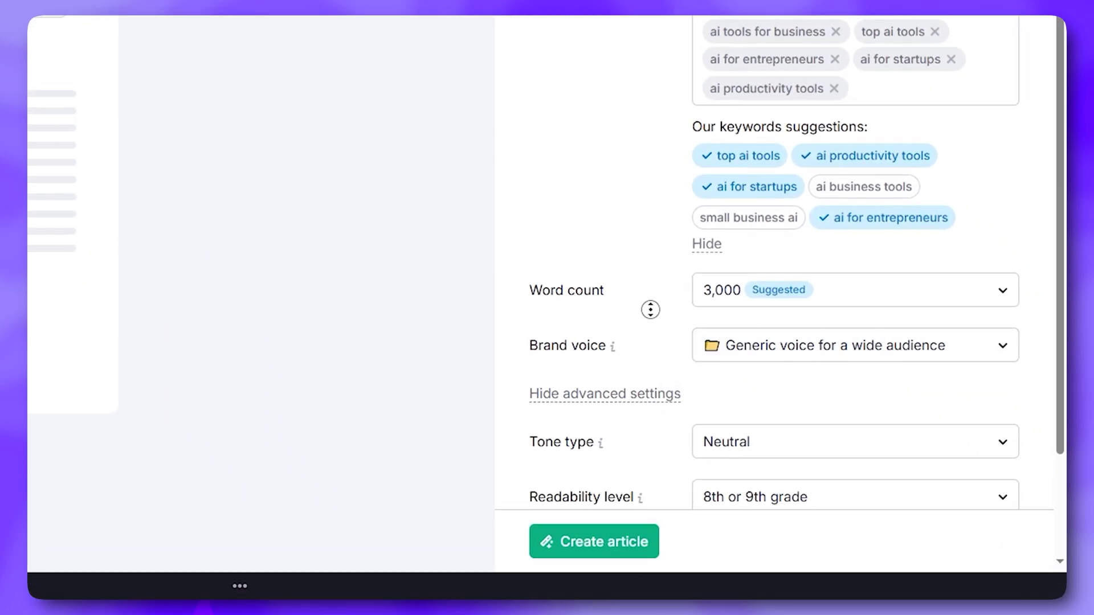
Step: Review the tone type and readability level choices, keeping Neutral and 8th or 9th grade
scroll(657, 380, down, 1)
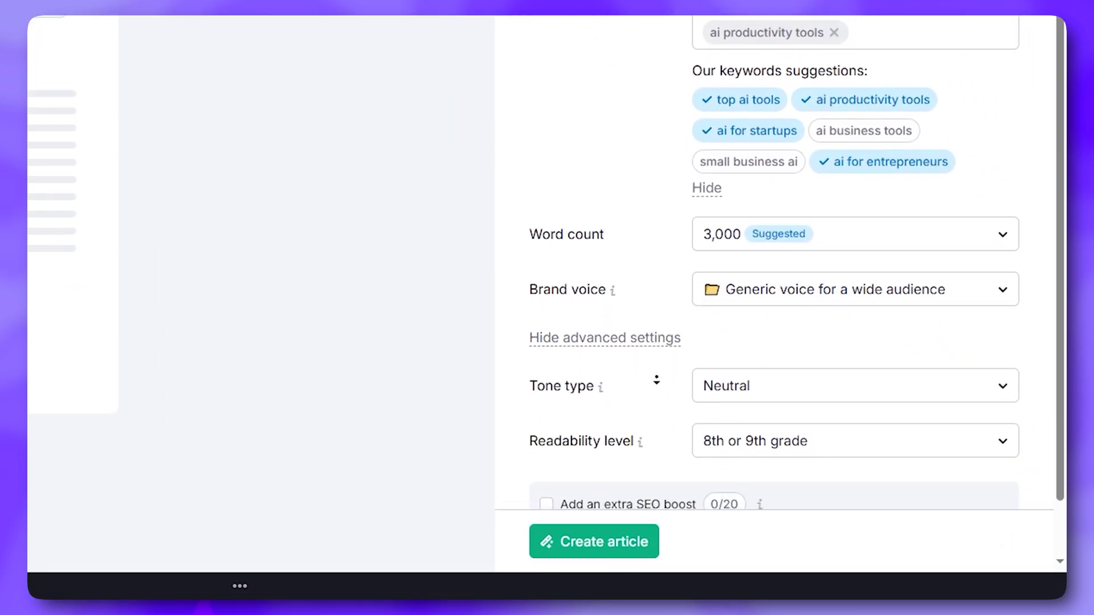
scroll(656, 380, down, 1)
click(788, 332)
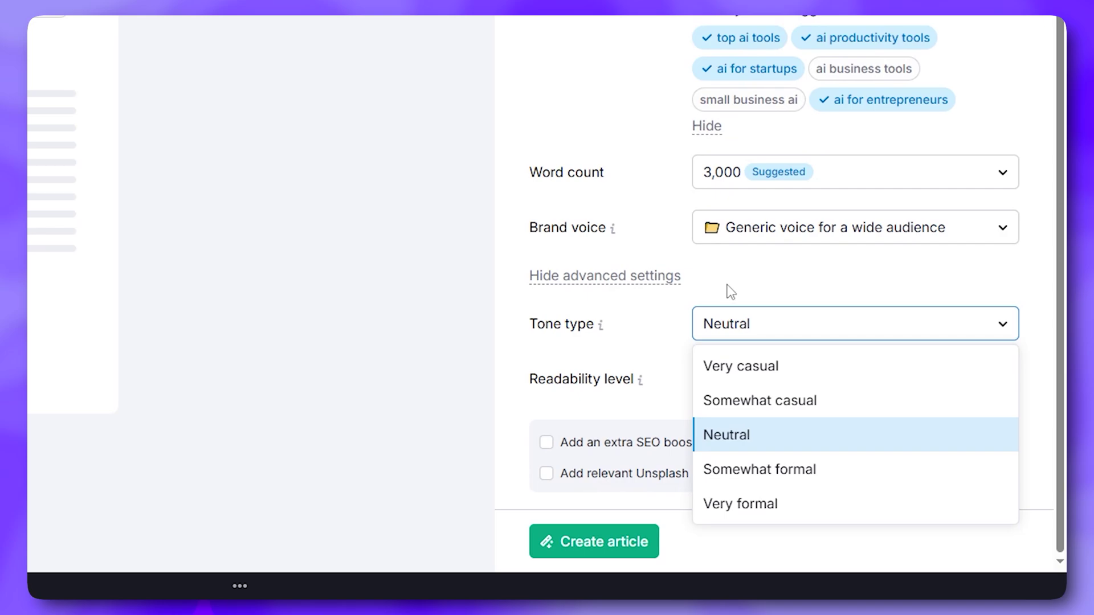
click(663, 383)
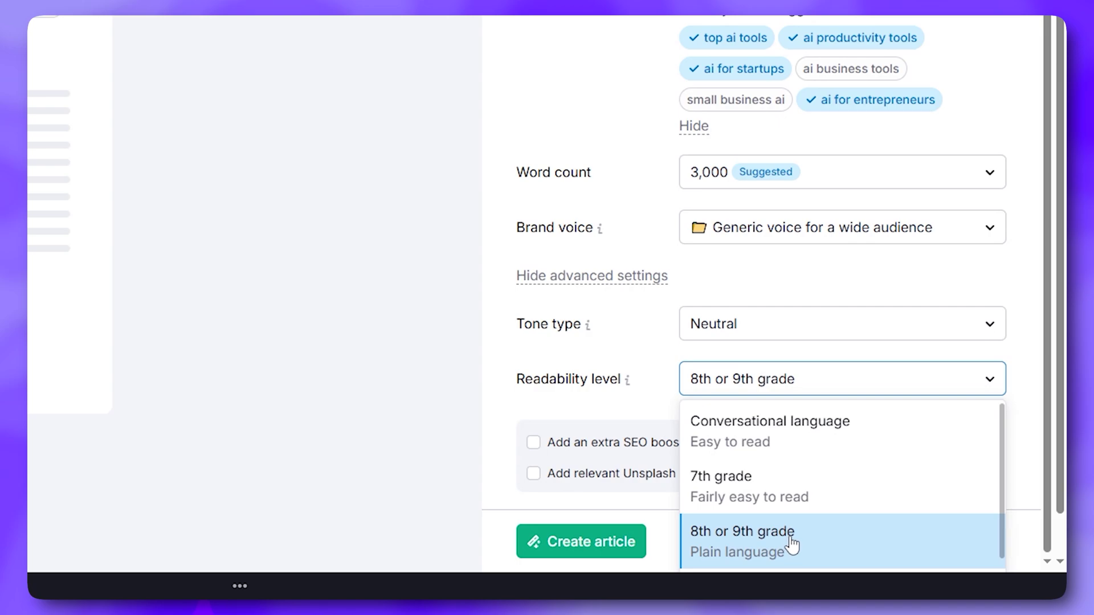
click(656, 361)
Step: Enable the extra SEO boost and relevant Unsplash images, and create the article
click(547, 442)
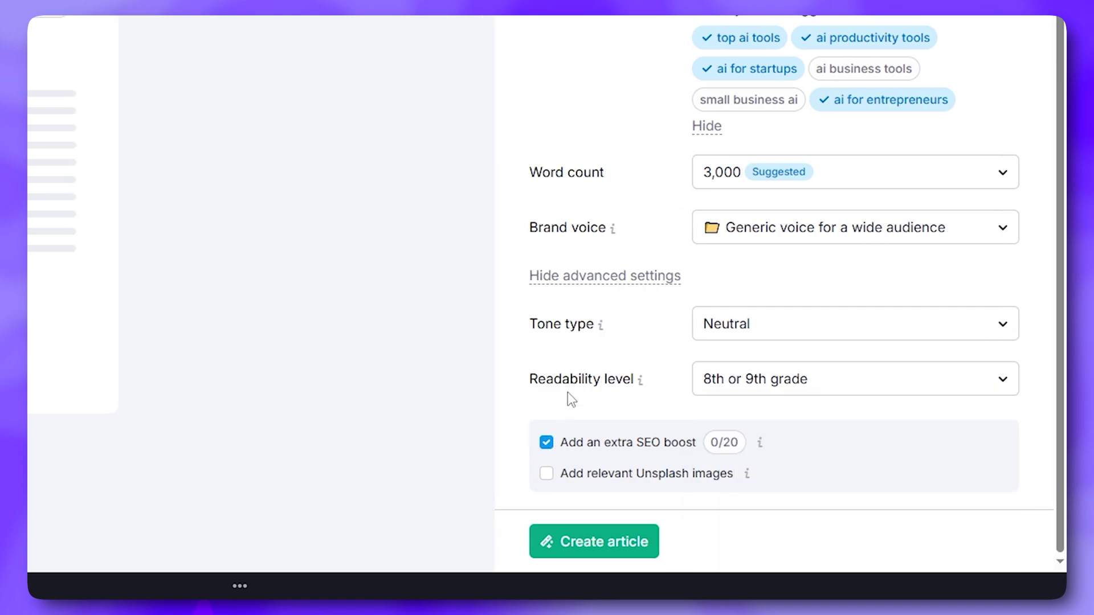
click(547, 474)
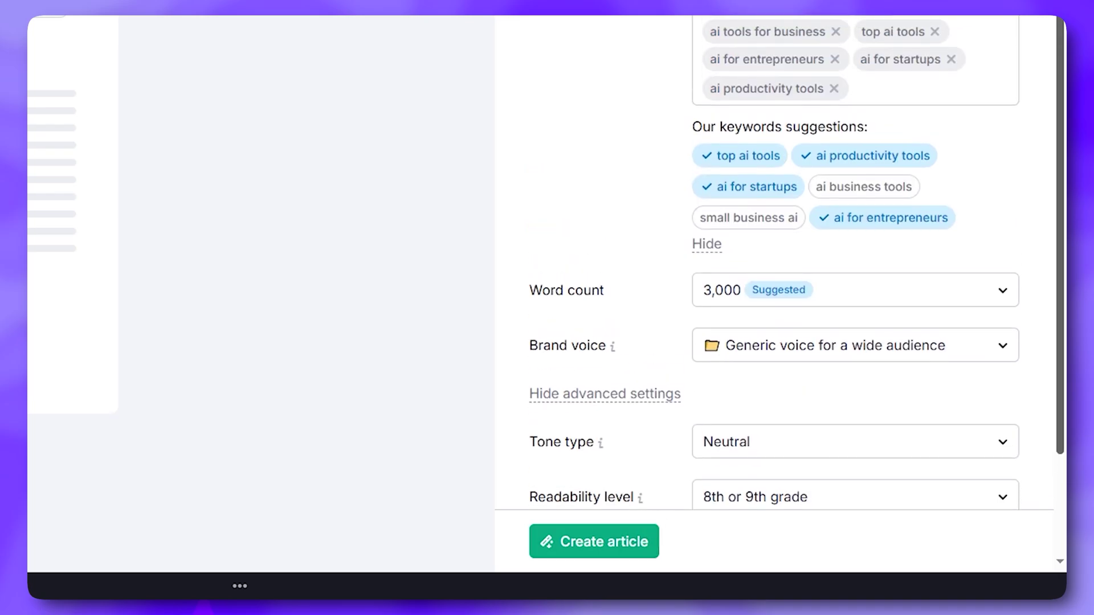
drag(1061, 23, 1065, 110)
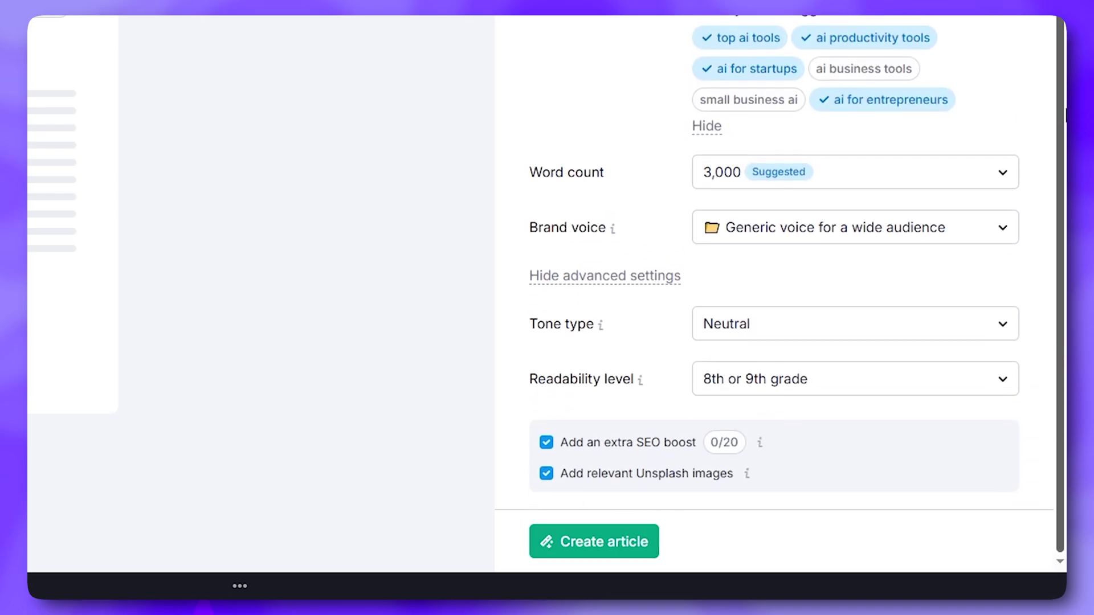
click(595, 542)
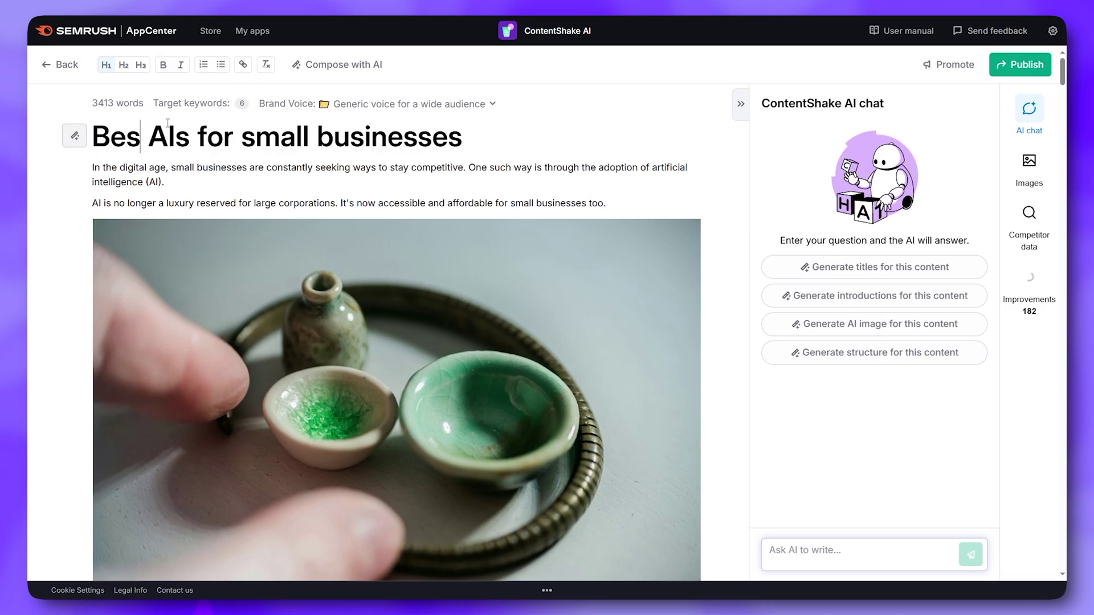
Step: Correct "Bes" in the article title so it reads "Best AIs for small businesses"
text(T)
key(BackSpace)
text(t)
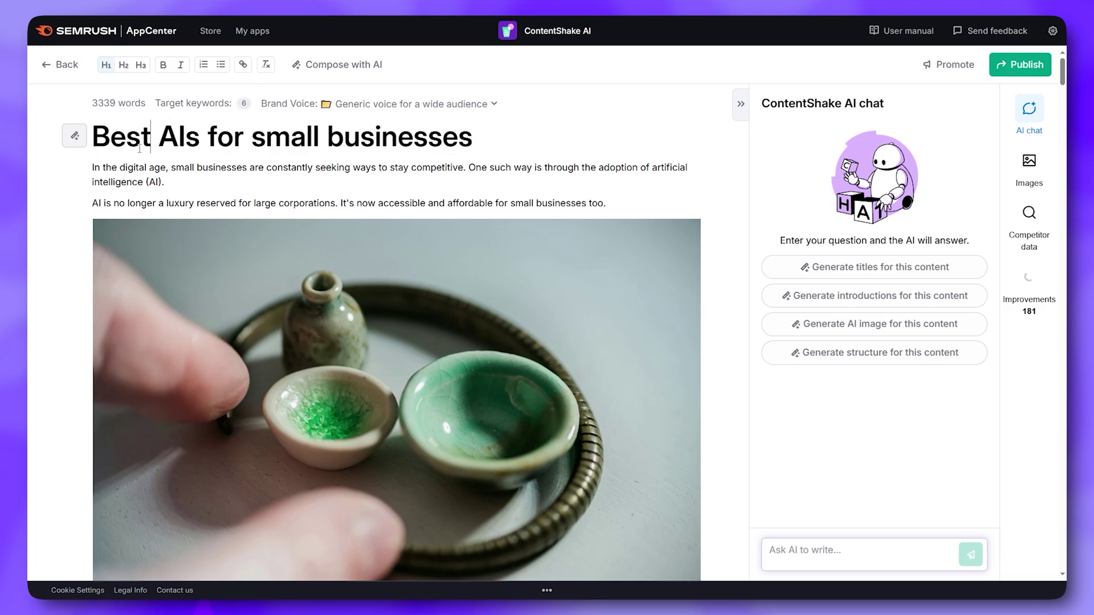
Step: Compose additional introduction text with AI and accept the generated paragraph on employee productivity and satisfaction
click(162, 171)
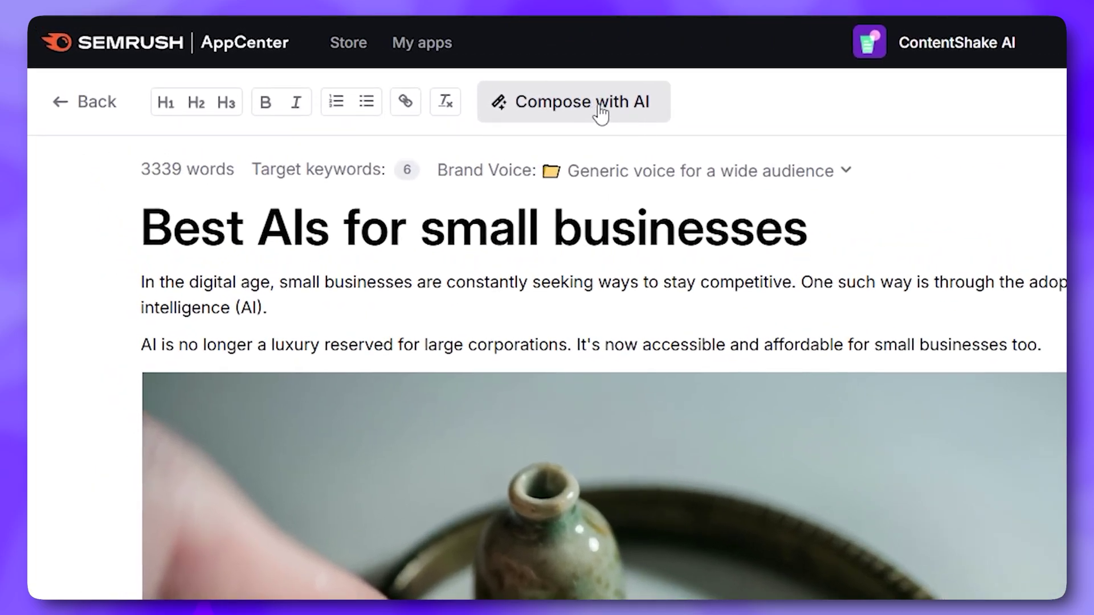
click(582, 106)
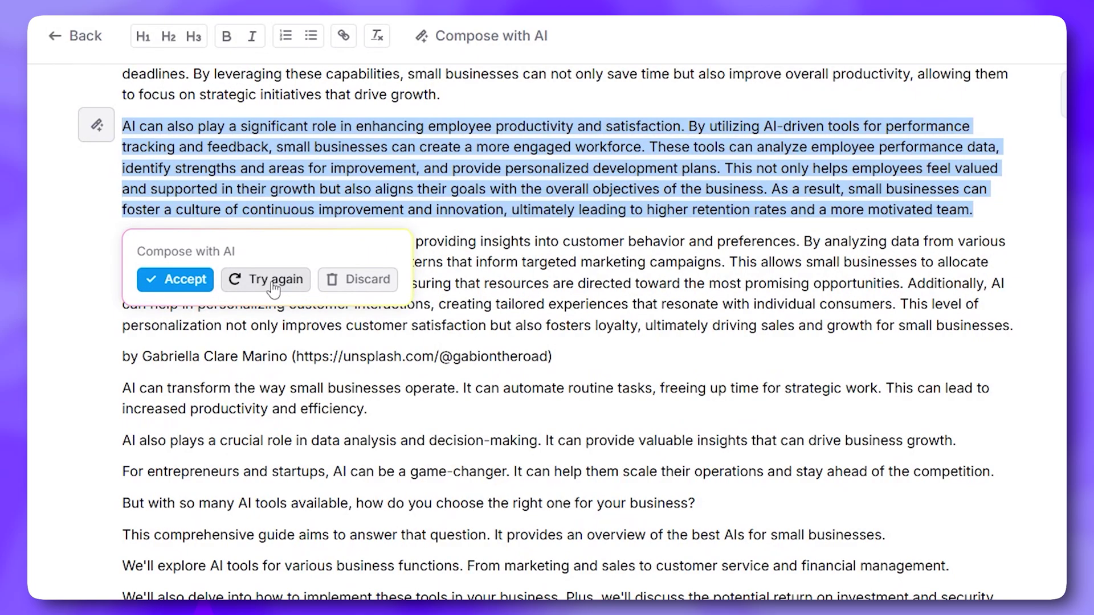
click(187, 280)
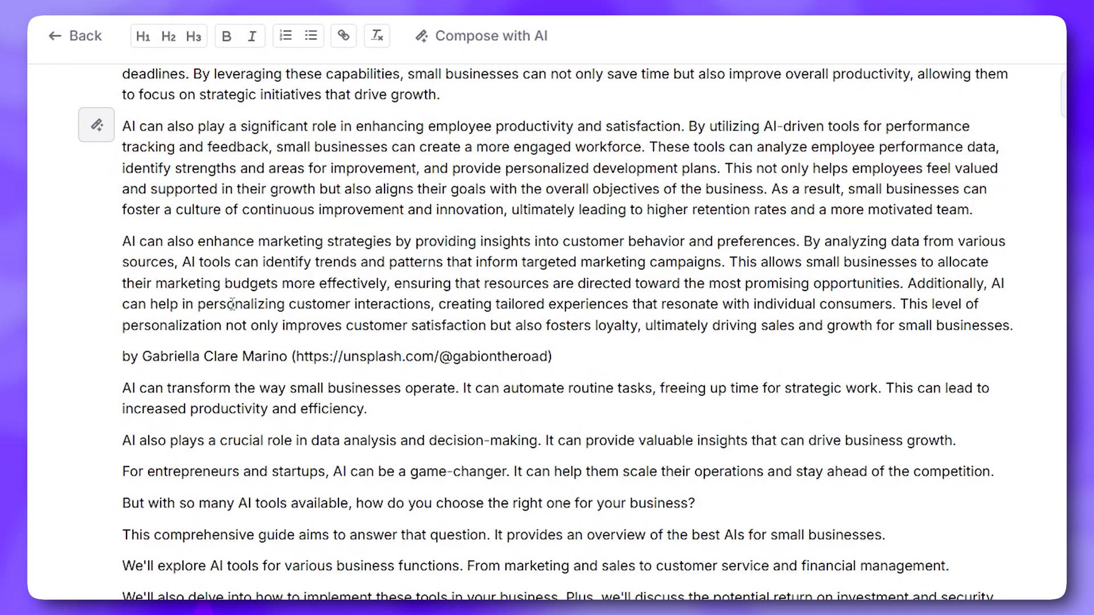
Step: Delete the introduction paragraph about AI enhancing employee productivity and satisfaction, including its empty line
drag(338, 206, 122, 126)
key(BackSpace)
key(BackSpace)
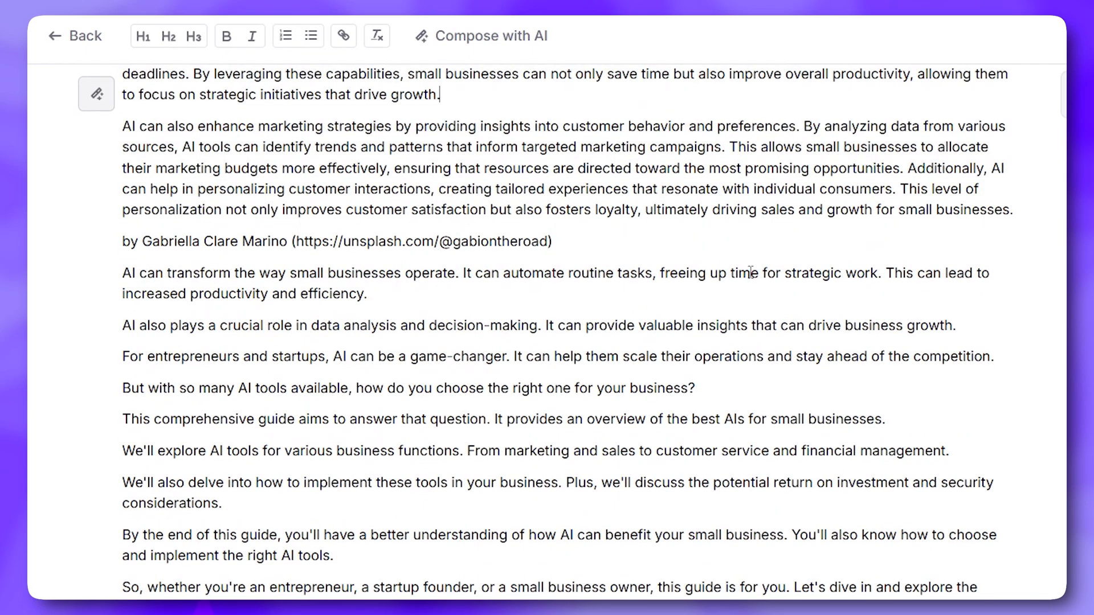
Step: Make the introduction line beginning "This comprehensive guide aims to answer that question" bold
scroll(1058, 273, up, 15)
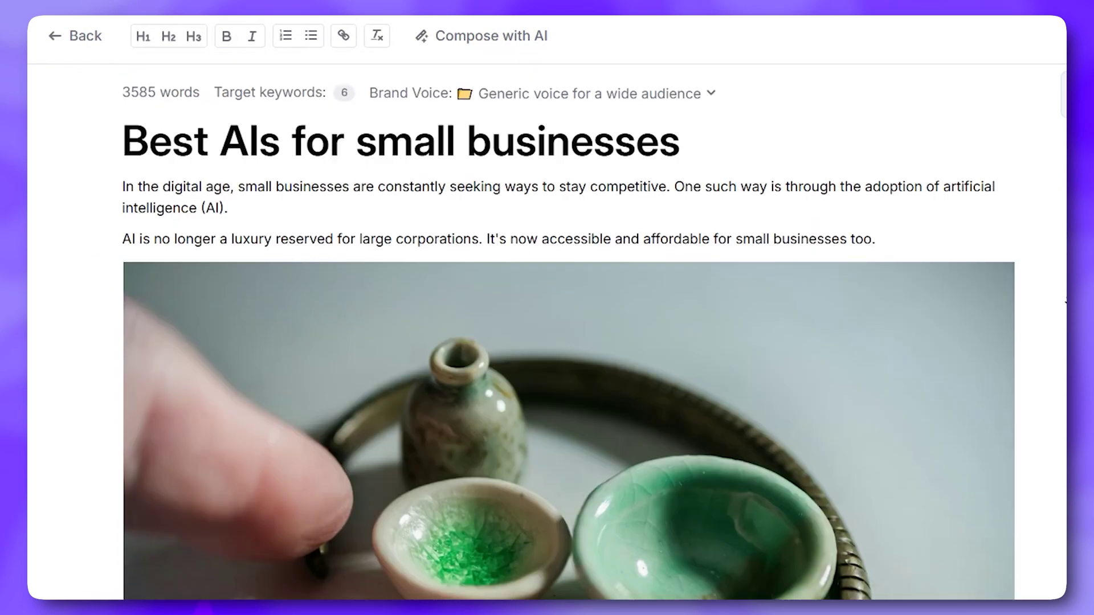
scroll(1062, 340, down, 2)
scroll(1062, 340, down, 10)
drag(121, 283, 887, 270)
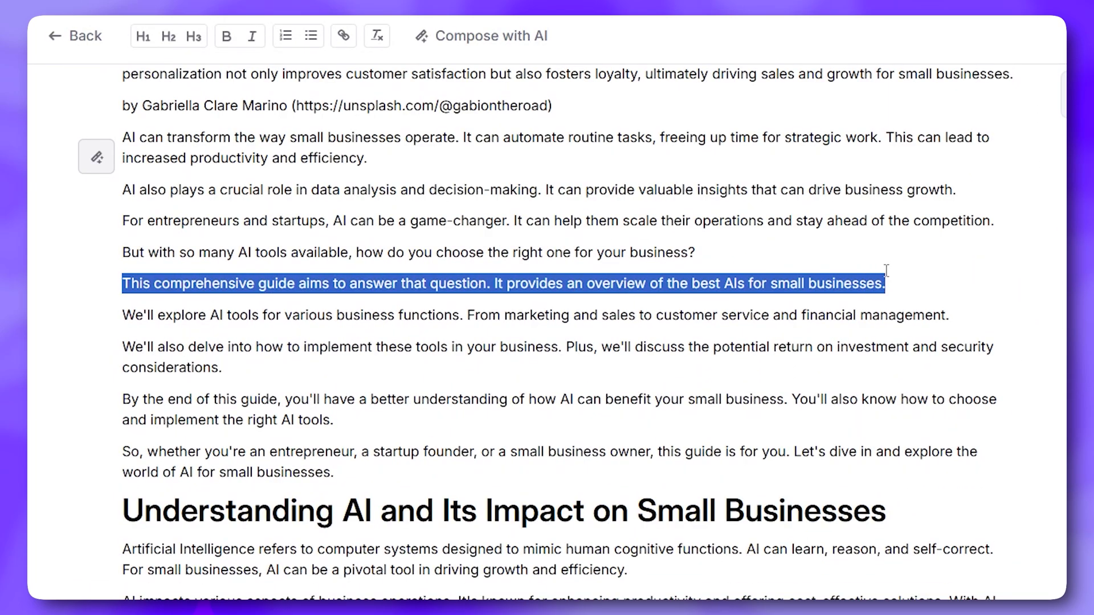
click(231, 41)
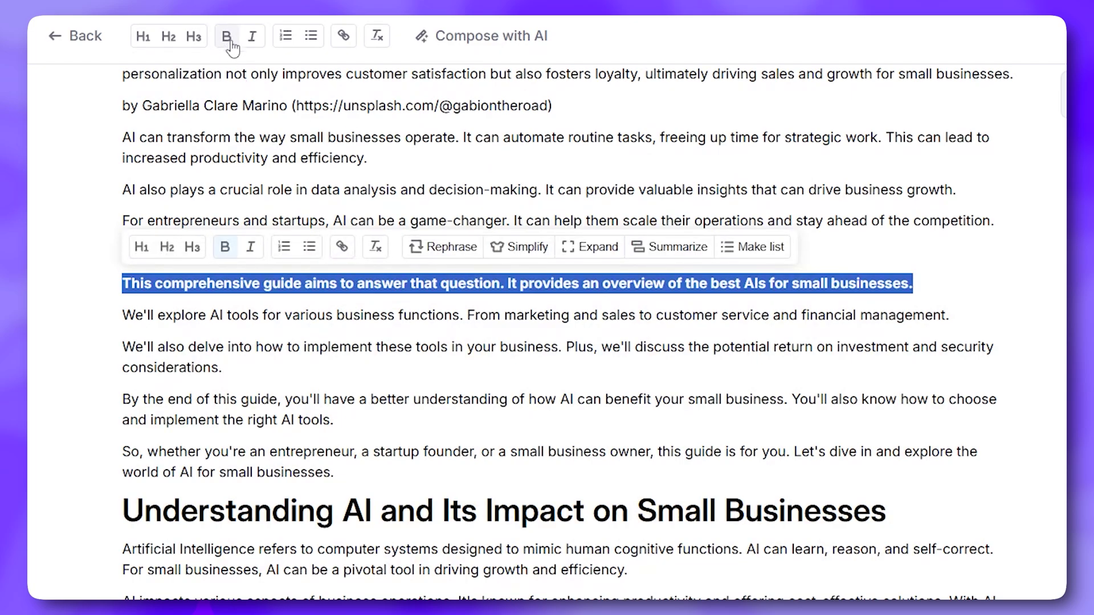
Step: Rephrase the bold guide line with AI, replace the original text with the suggestion, and generate an expanded version
click(450, 246)
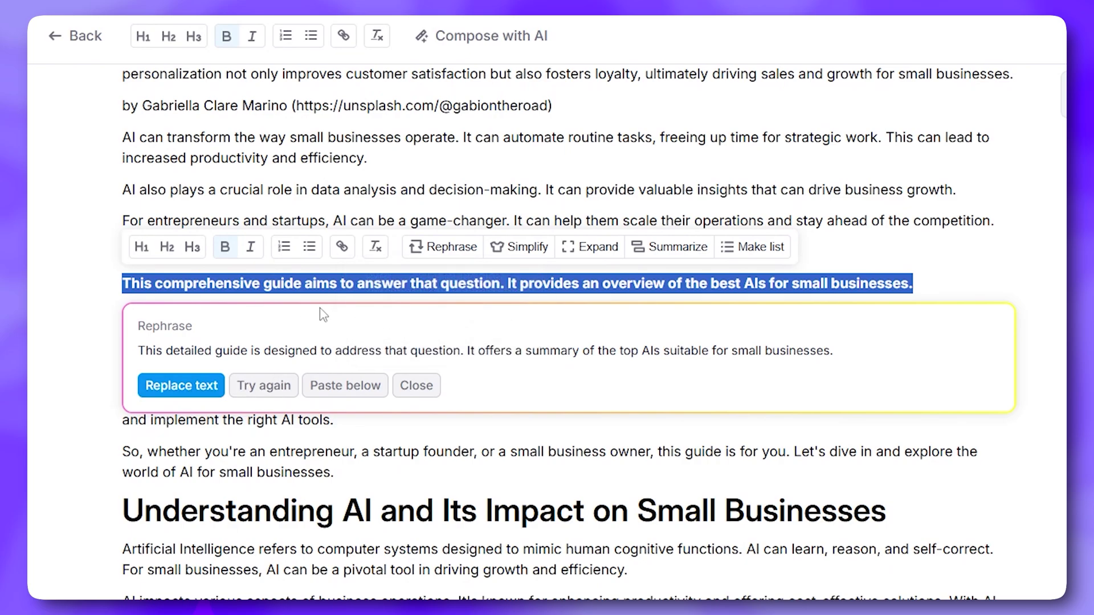
click(200, 388)
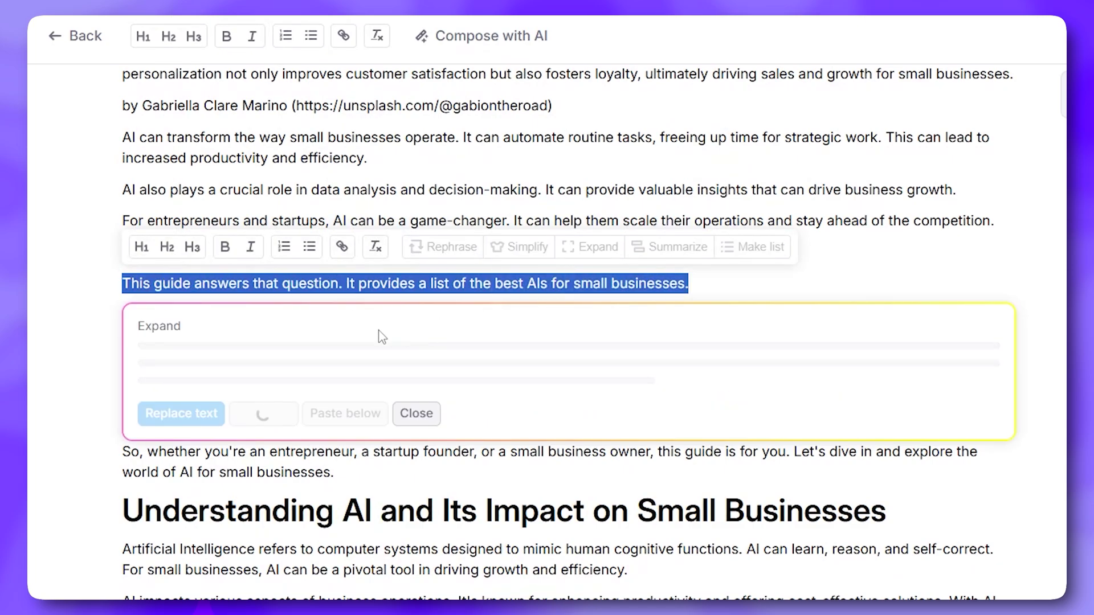
drag(141, 347, 629, 406)
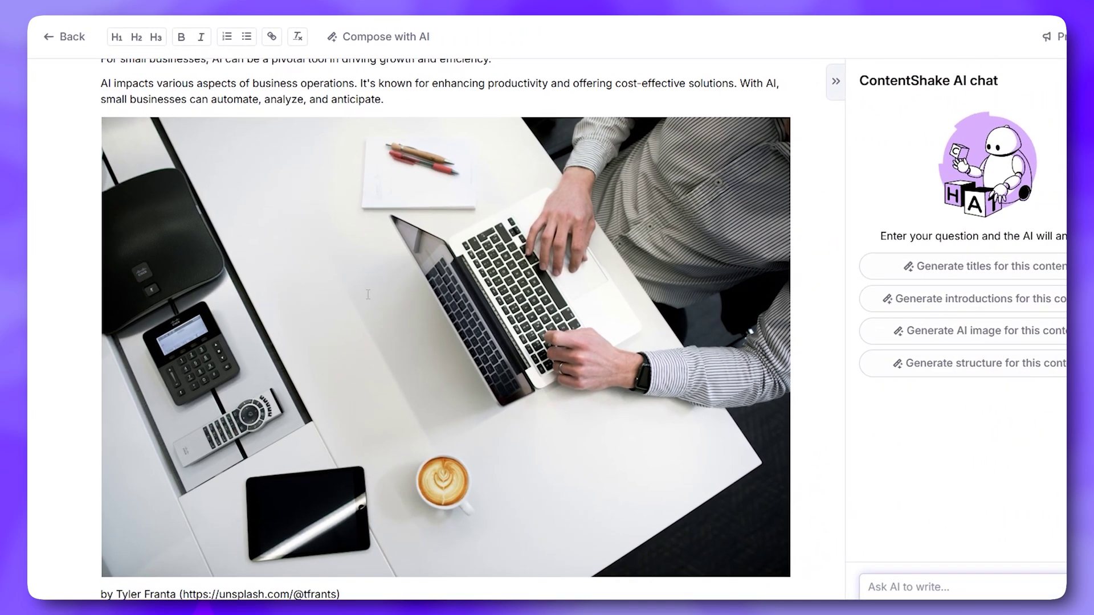
Step: Generate an AI image described as "a small business about home made tools" and insert it at the laptop photo
click(110, 189)
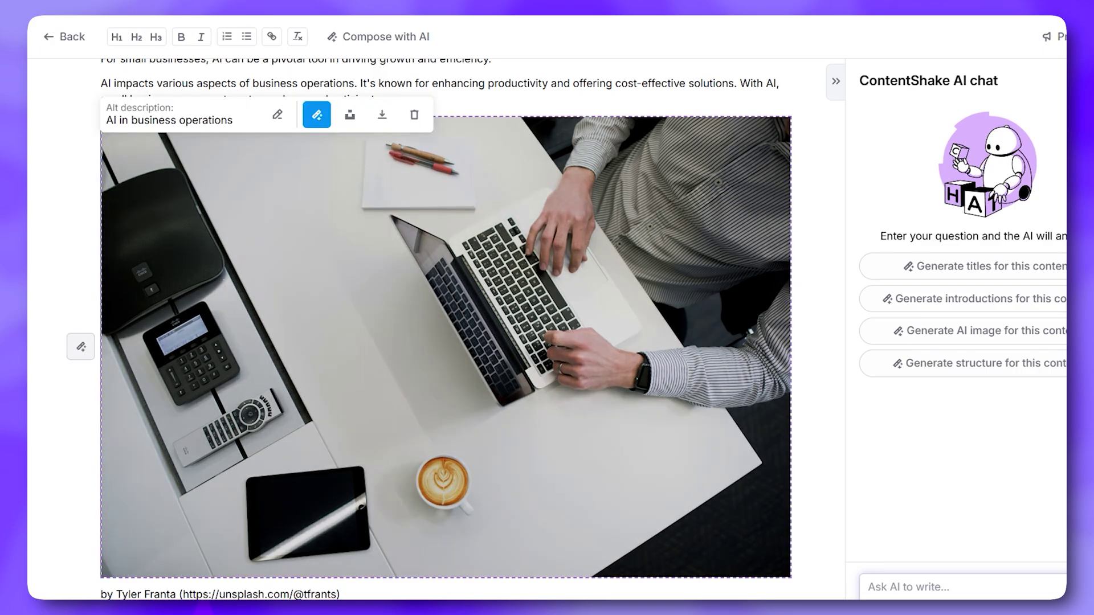
click(323, 120)
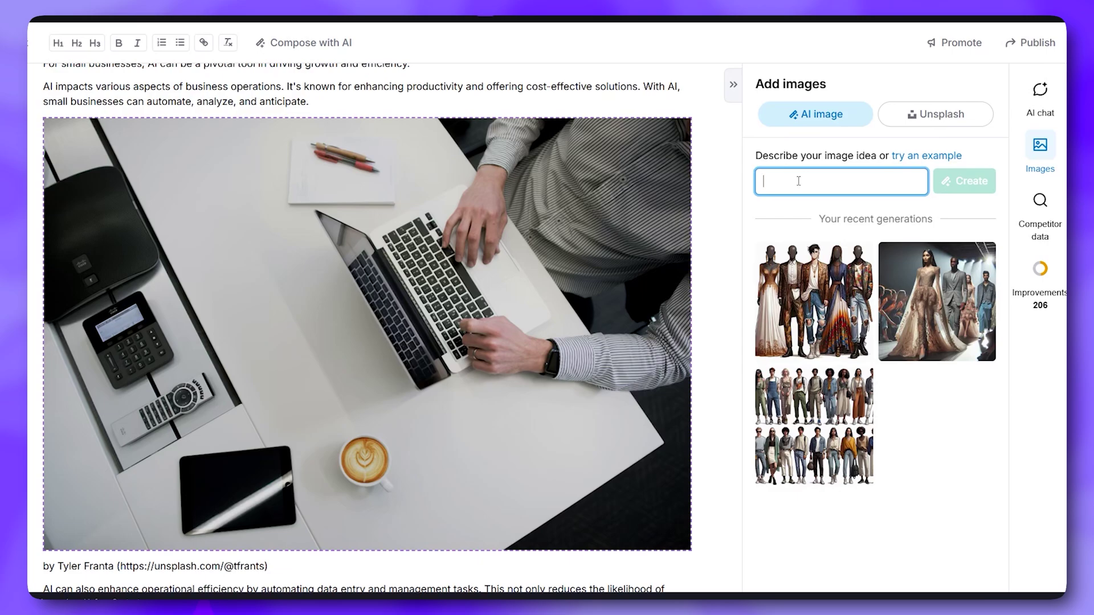
text(a small business about home made tools)
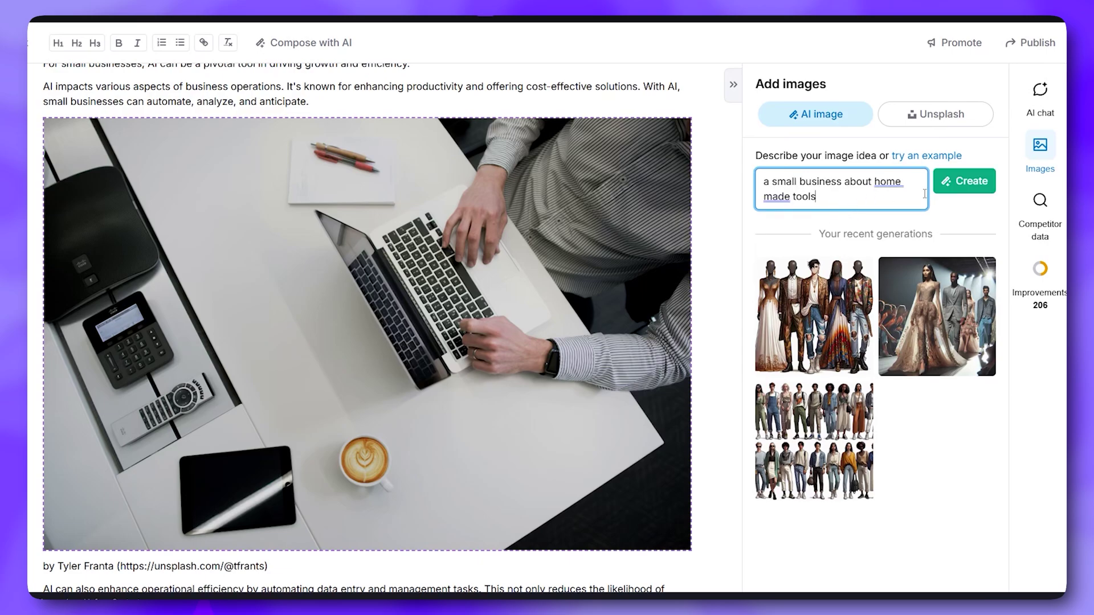
click(937, 197)
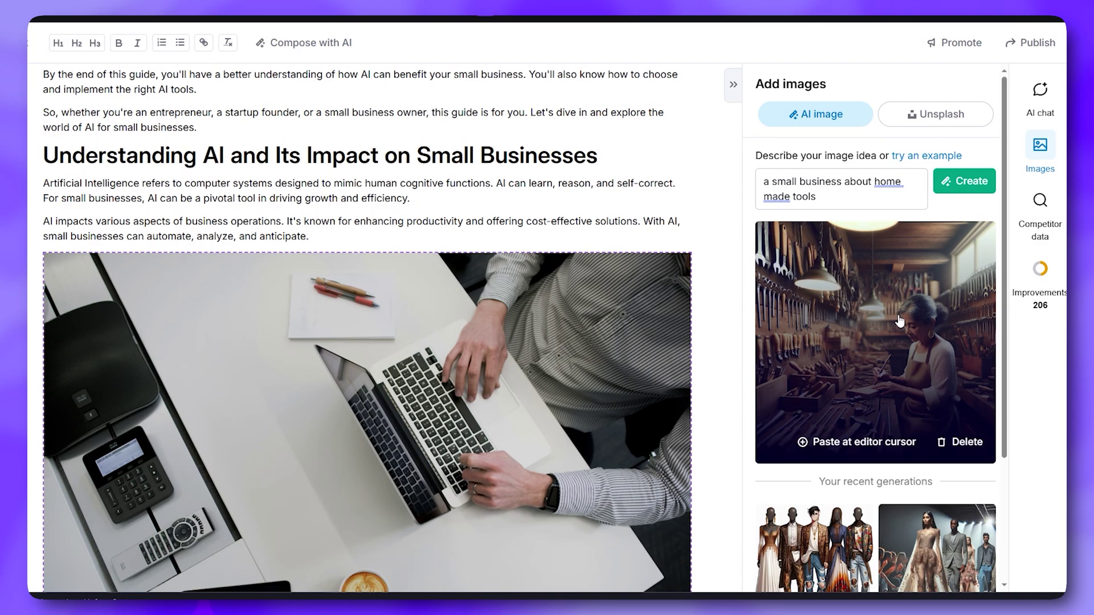
middle_click(719, 239)
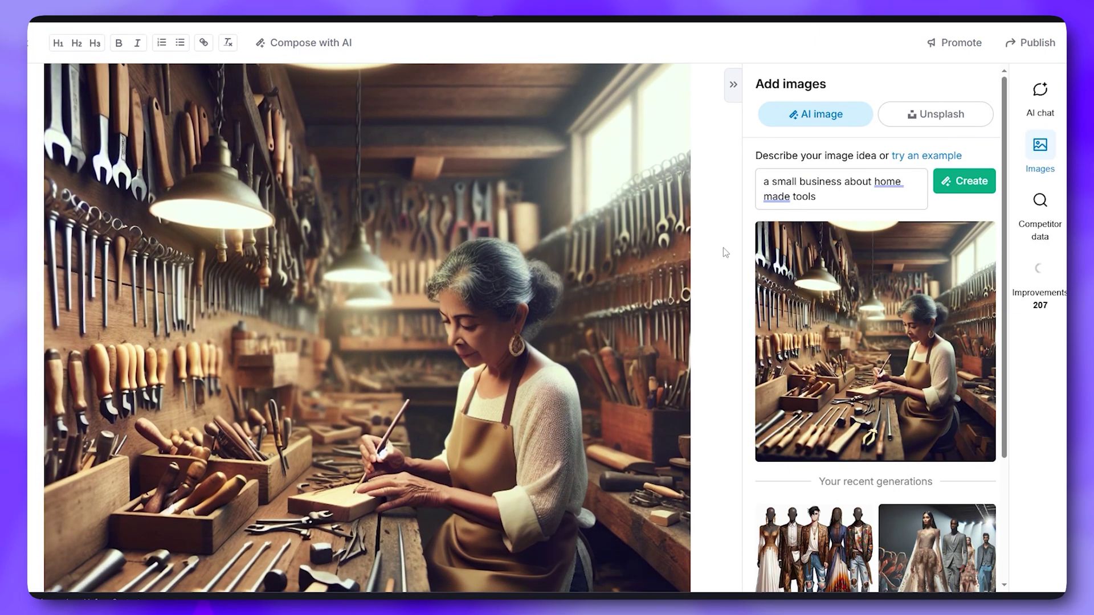
Step: Browse the Unsplash stock images offered for the article
click(963, 114)
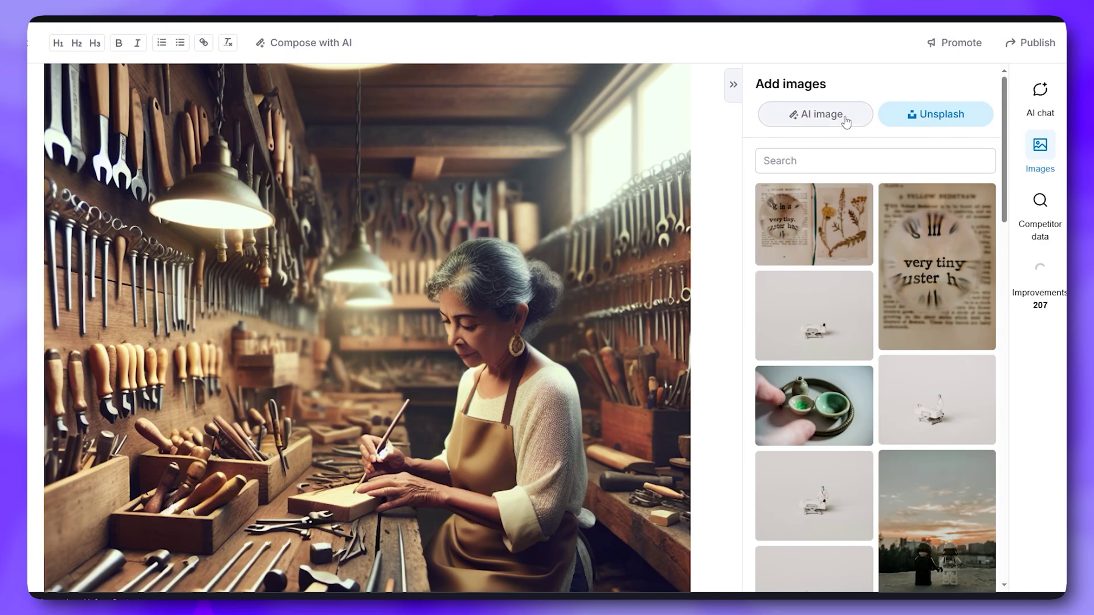
mouse_move(946, 291)
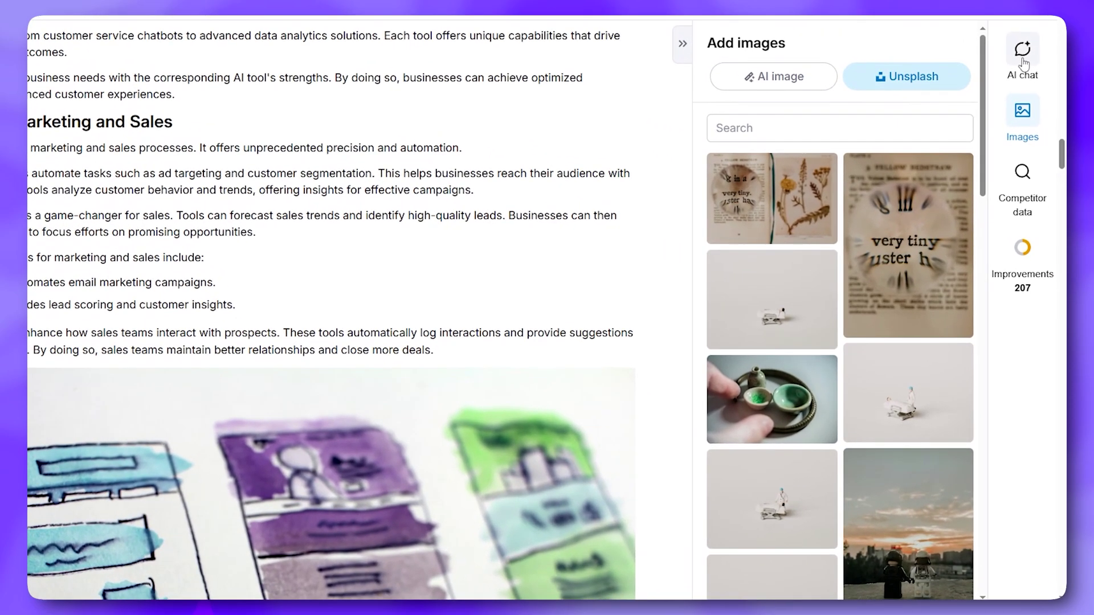
Step: Have the AI chat generate an image for this content, checking the AI and Unsplash image sources while it runs
click(1023, 54)
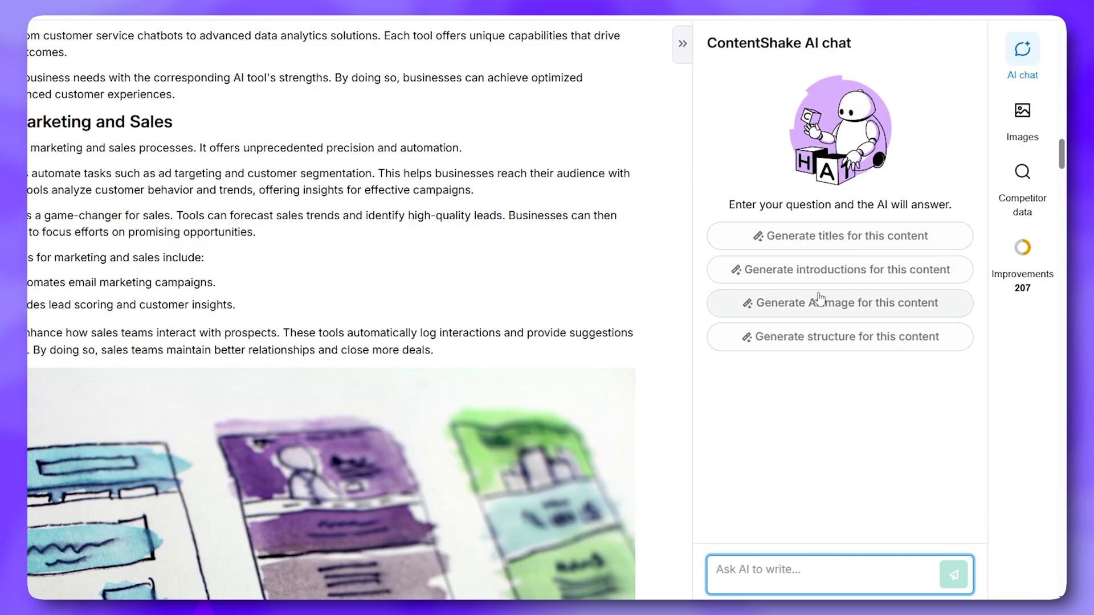
click(842, 304)
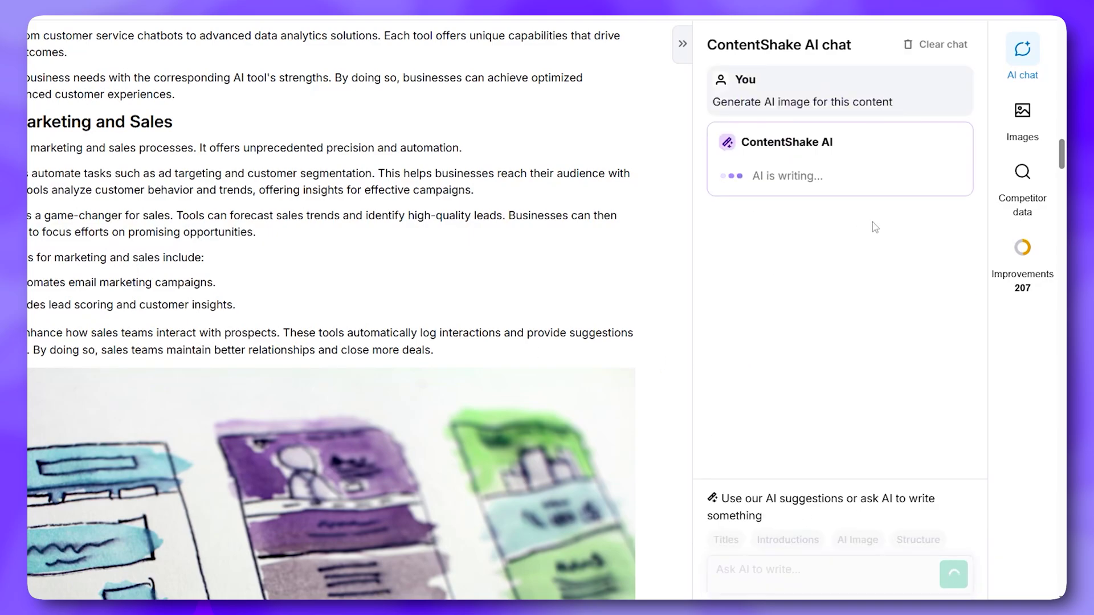
click(1024, 129)
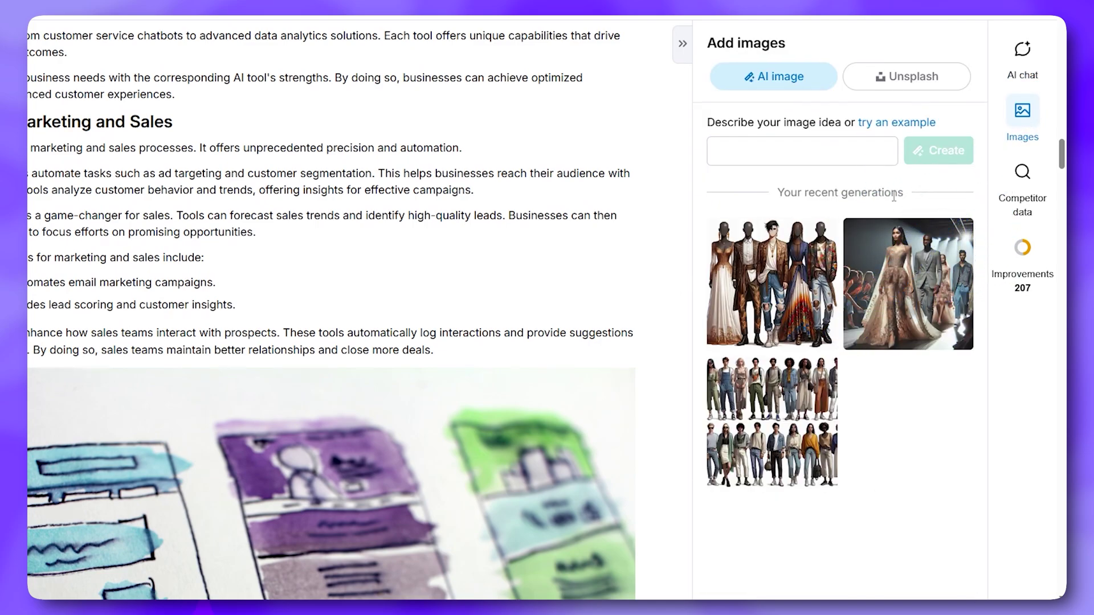
click(908, 84)
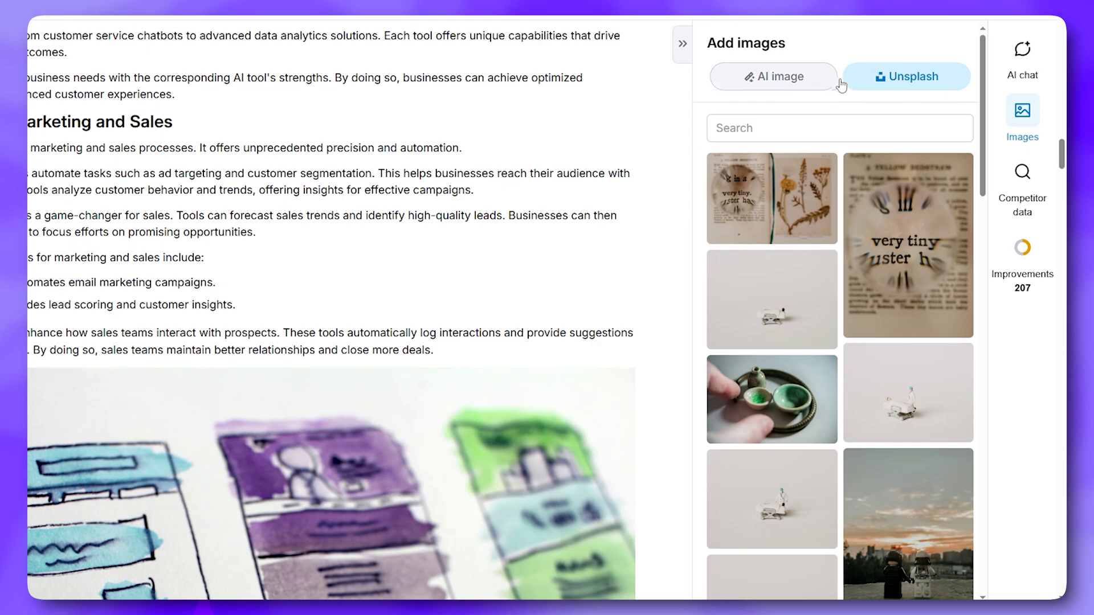
click(1023, 54)
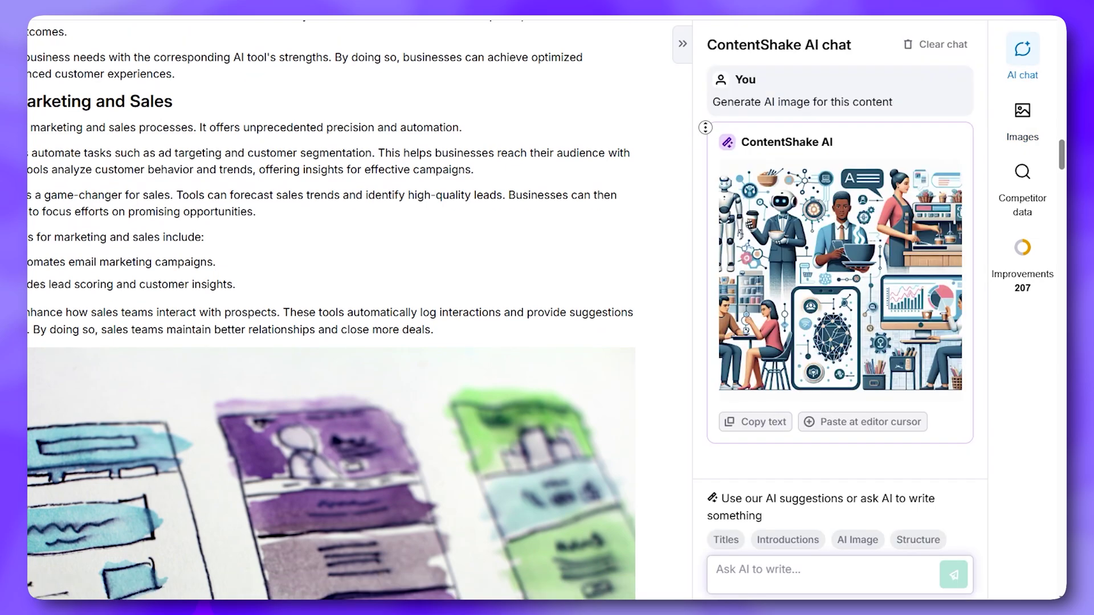
middle_click(706, 138)
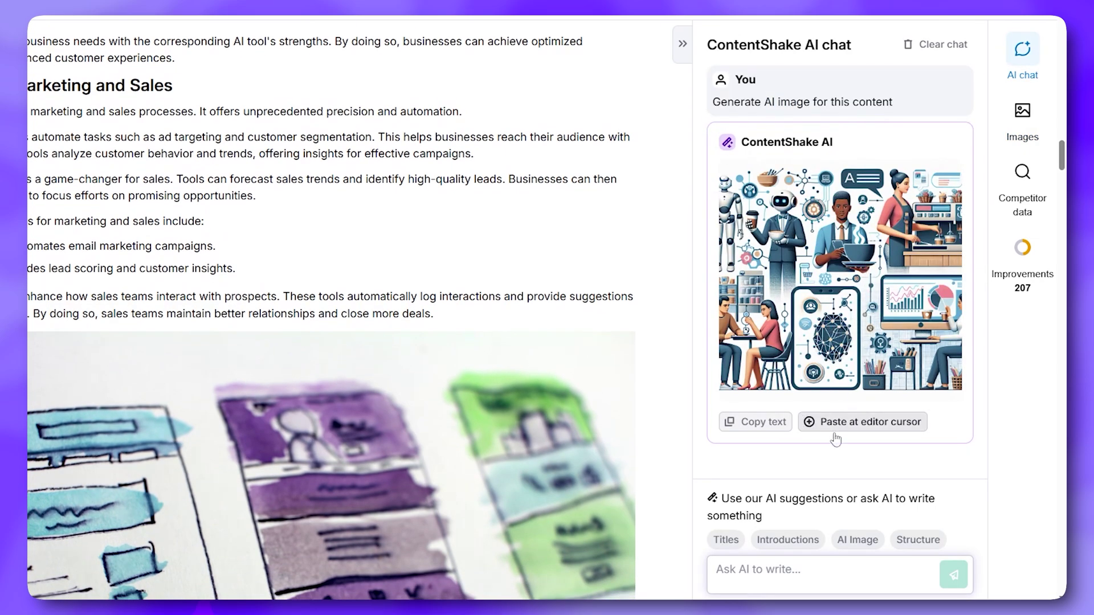
Step: Ask the AI chat to "add how many AI in numbers can be used for small businesses" and review the answer's opening section
click(784, 574)
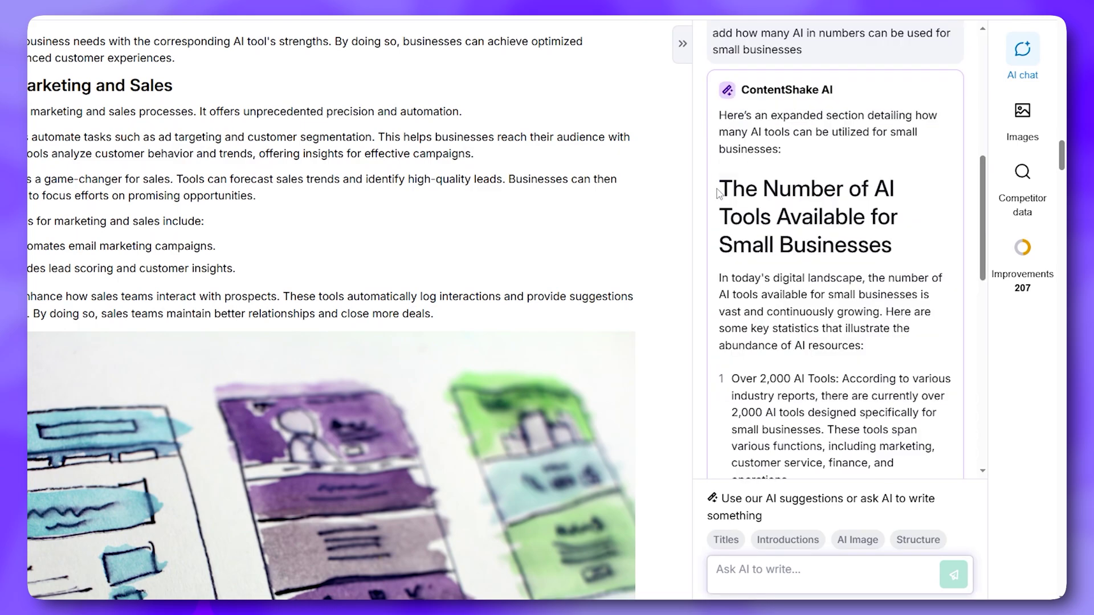
drag(718, 194, 895, 214)
click(908, 244)
scroll(982, 214, down, 3)
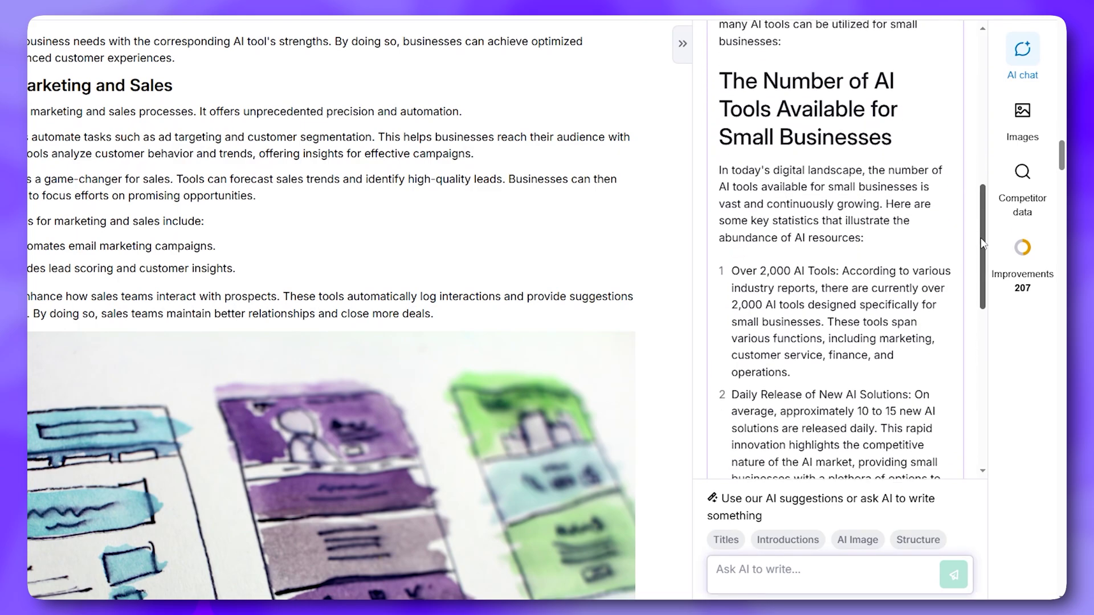
drag(734, 216, 797, 313)
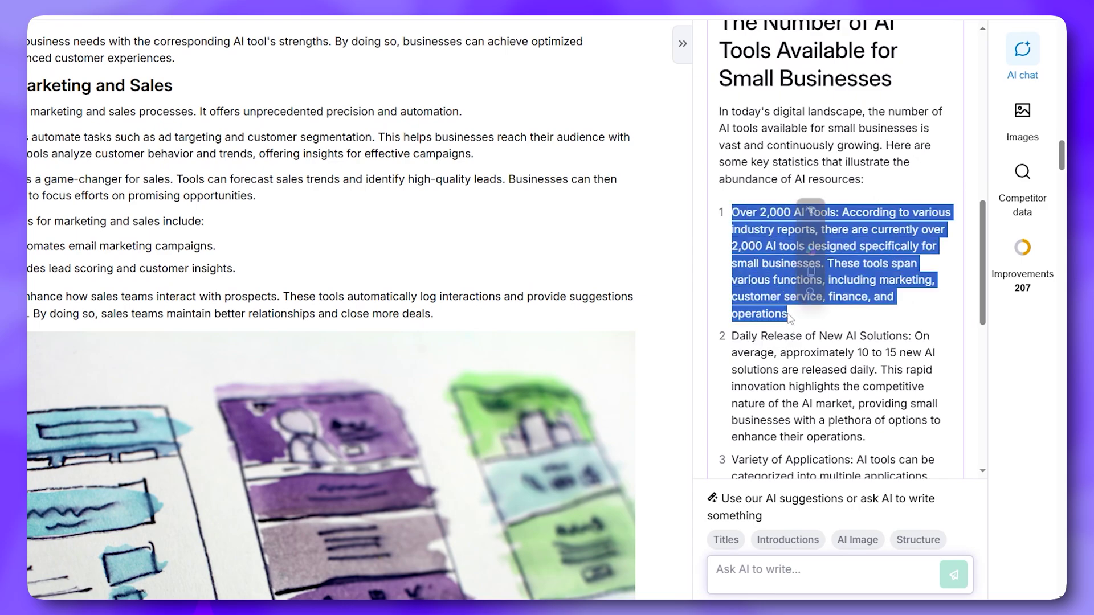
scroll(988, 202, up, 3)
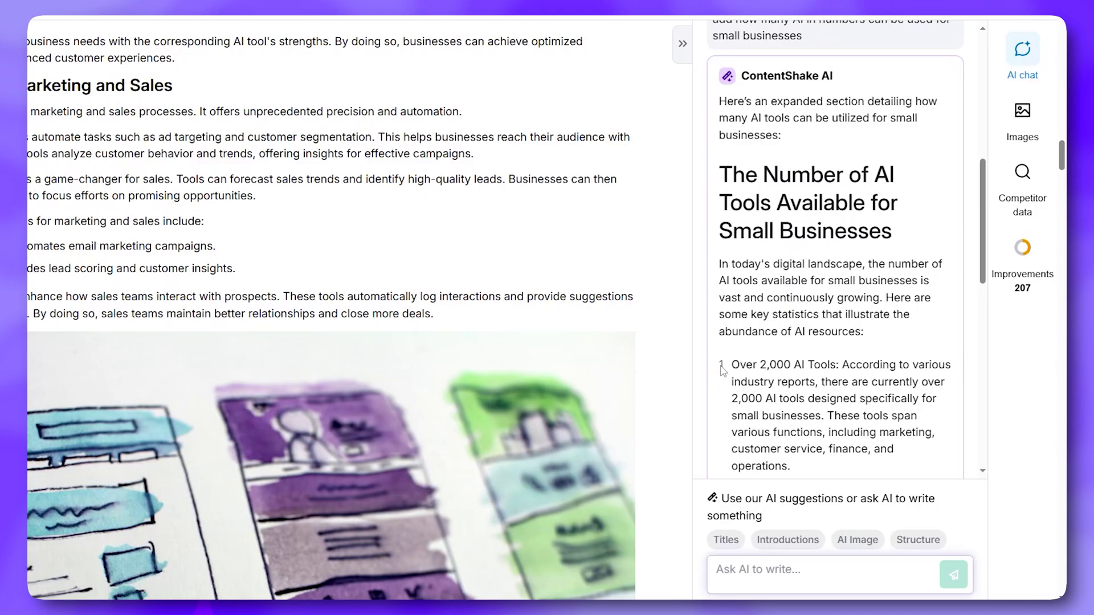
Step: Read the numbered statistics in the AI chat's answer, and go back to the beginning of the article
drag(723, 370, 808, 466)
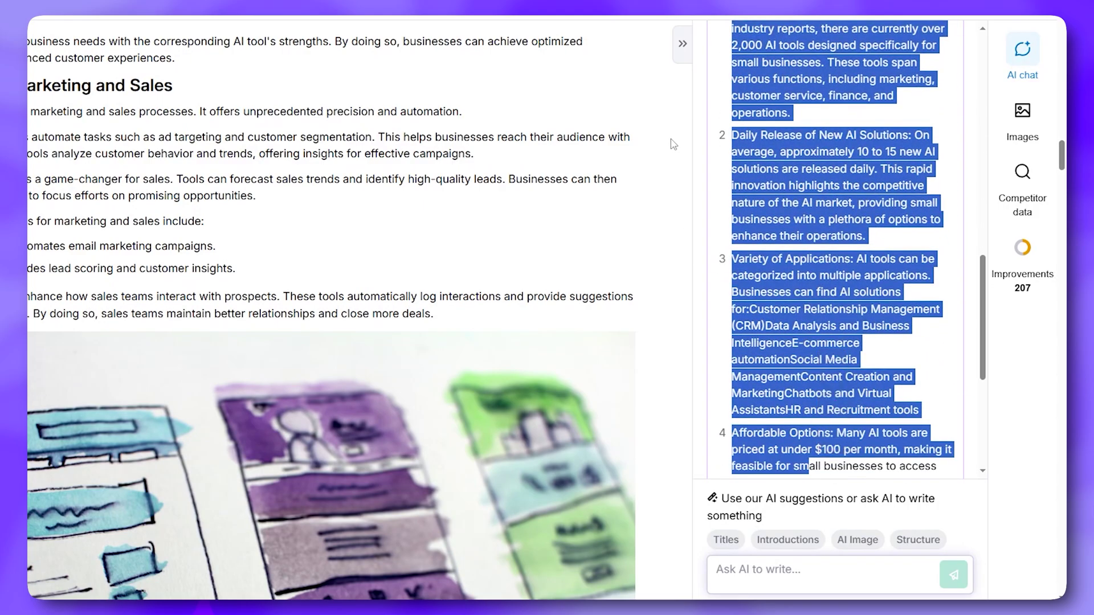
click(677, 181)
scroll(673, 171, up, 15)
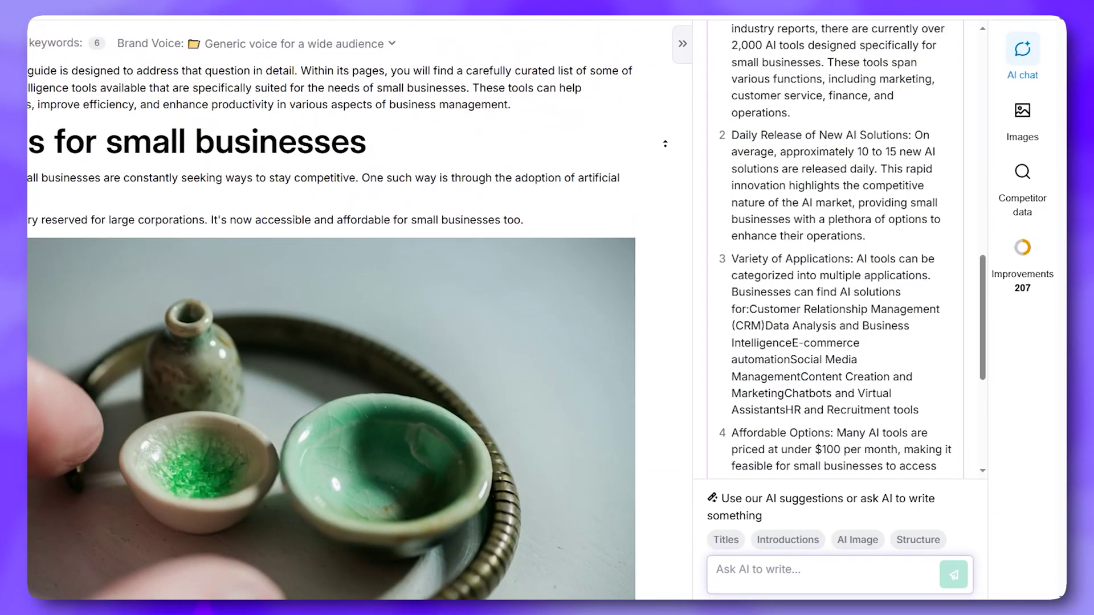
Step: Replace the article's headline with competitor titles one after another, ending with "11 AI Tools for Small Businesses (Low Cost, Big Impact!) | Dialpad"
click(1023, 174)
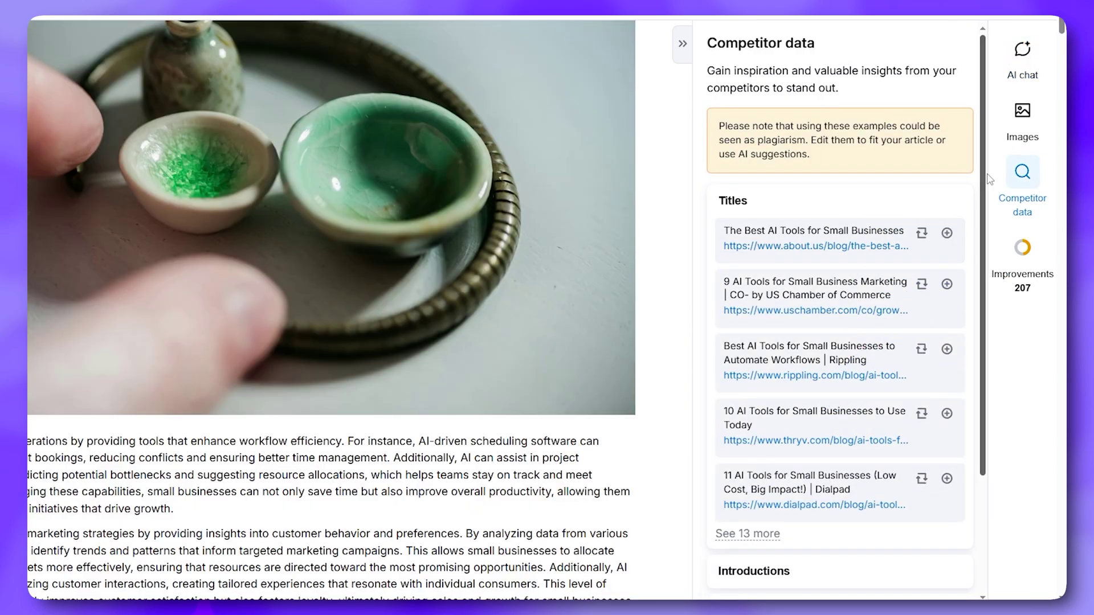
scroll(986, 216, down, 1)
scroll(984, 215, down, 1)
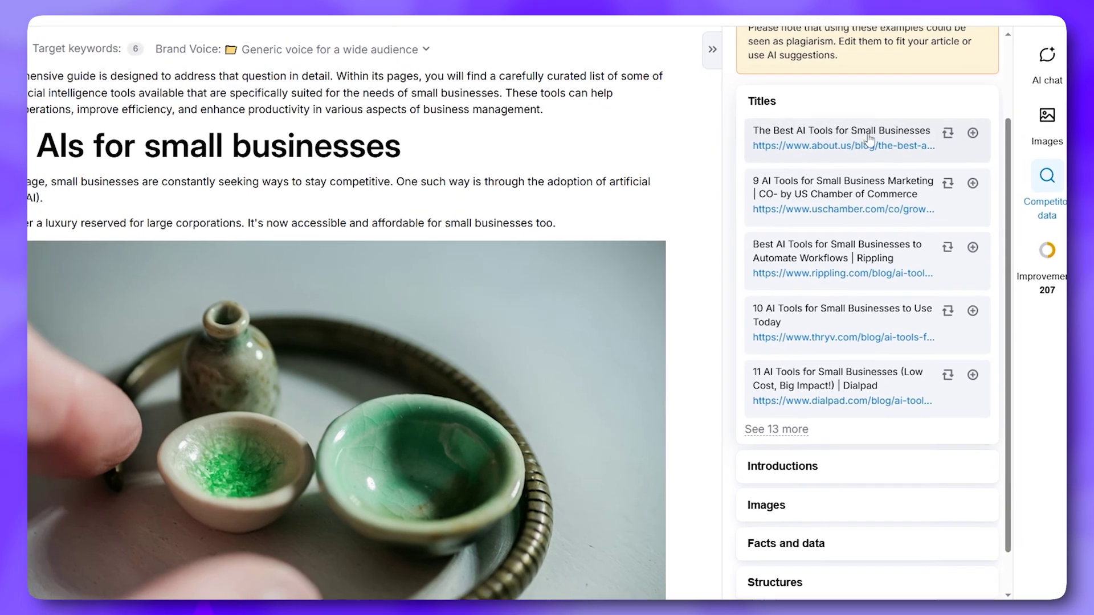
click(853, 189)
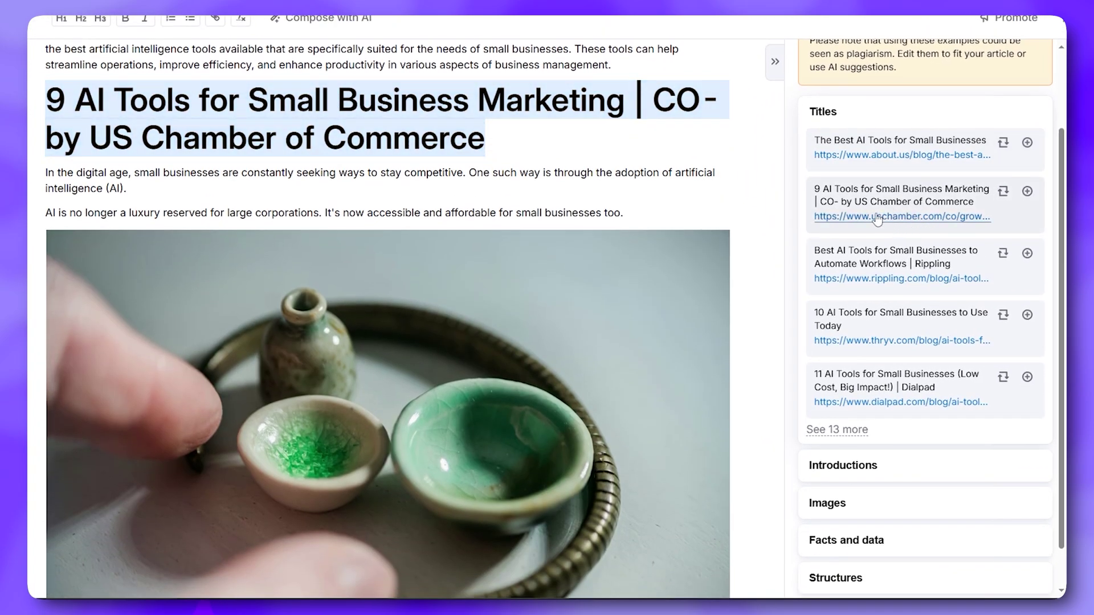
click(887, 257)
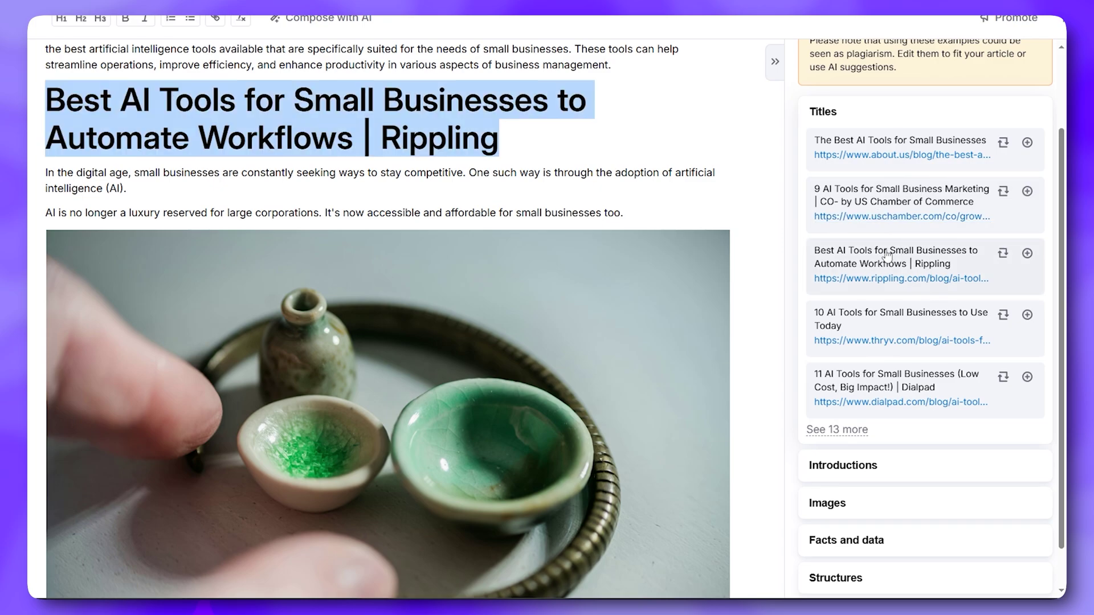
click(881, 318)
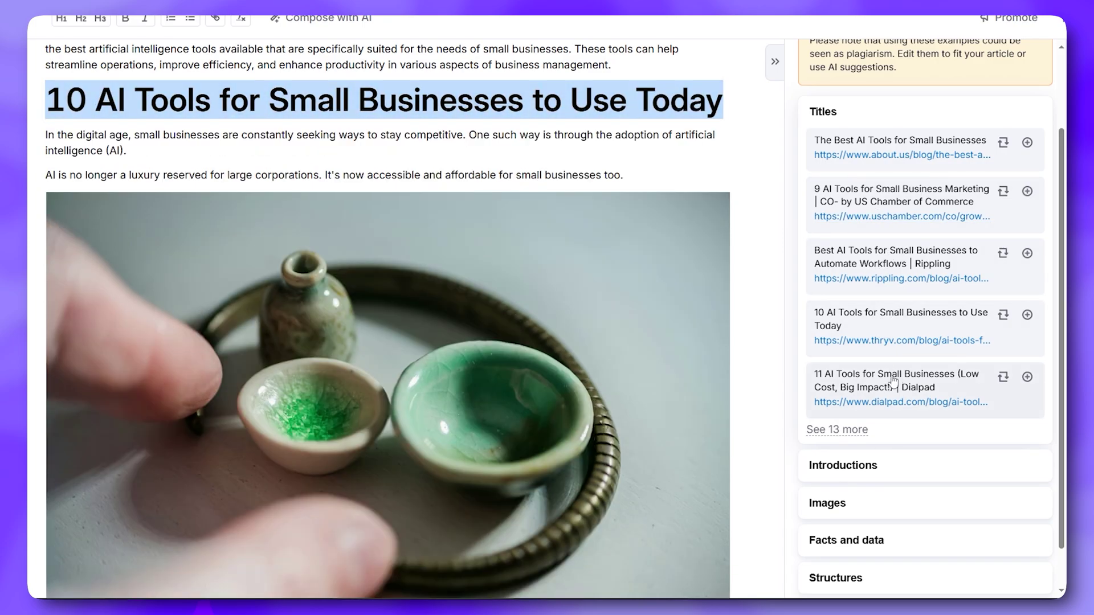
click(894, 382)
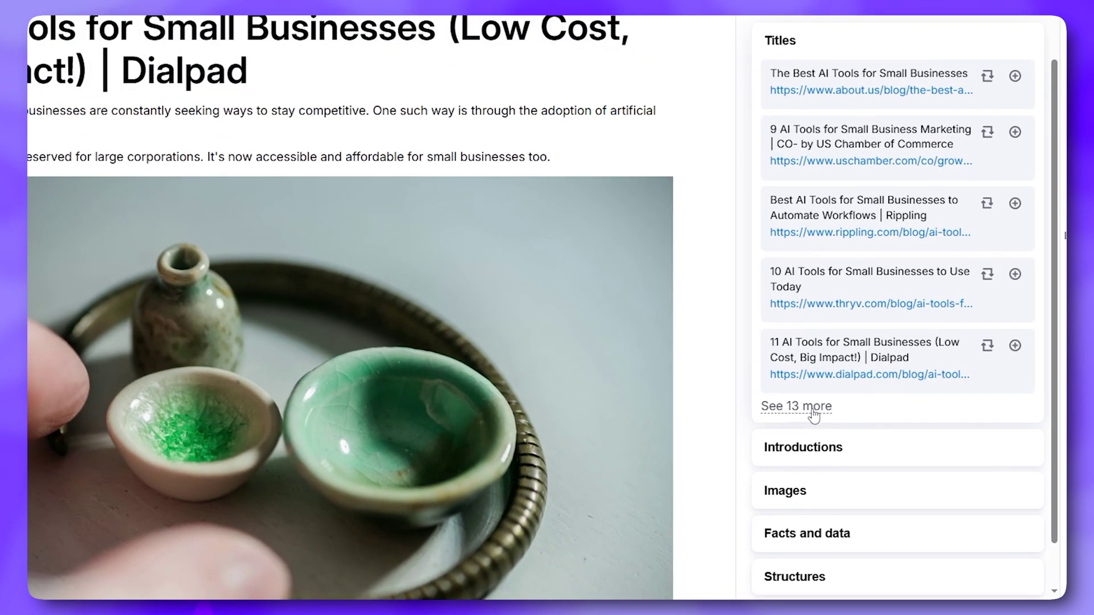
Step: Show the full list of competitor titles and look through it to the end
click(837, 430)
scroll(1037, 307, down, 15)
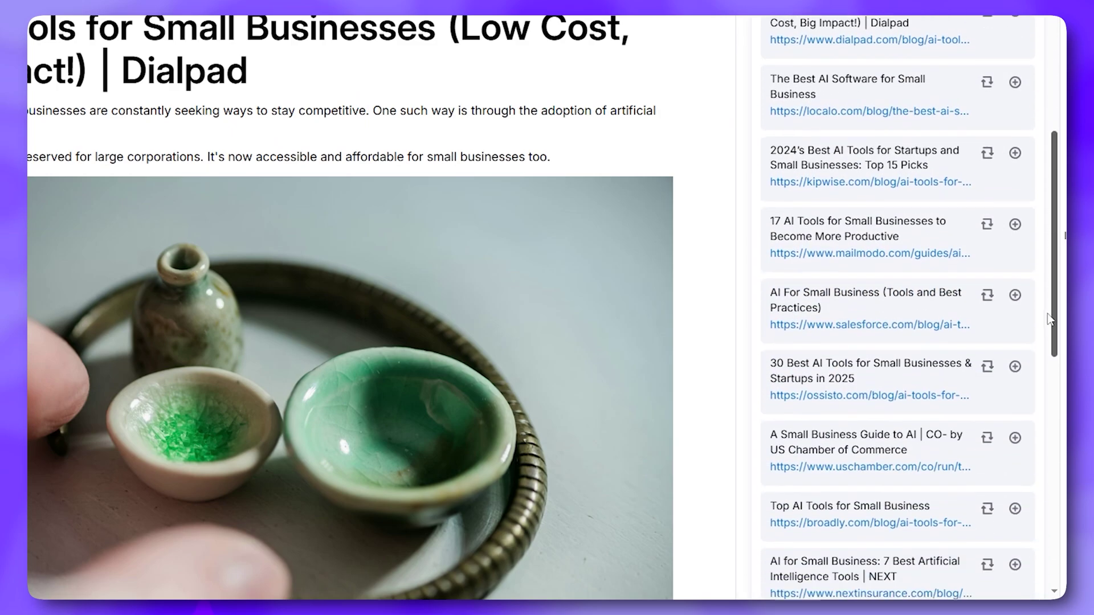
scroll(1041, 522, down, 1)
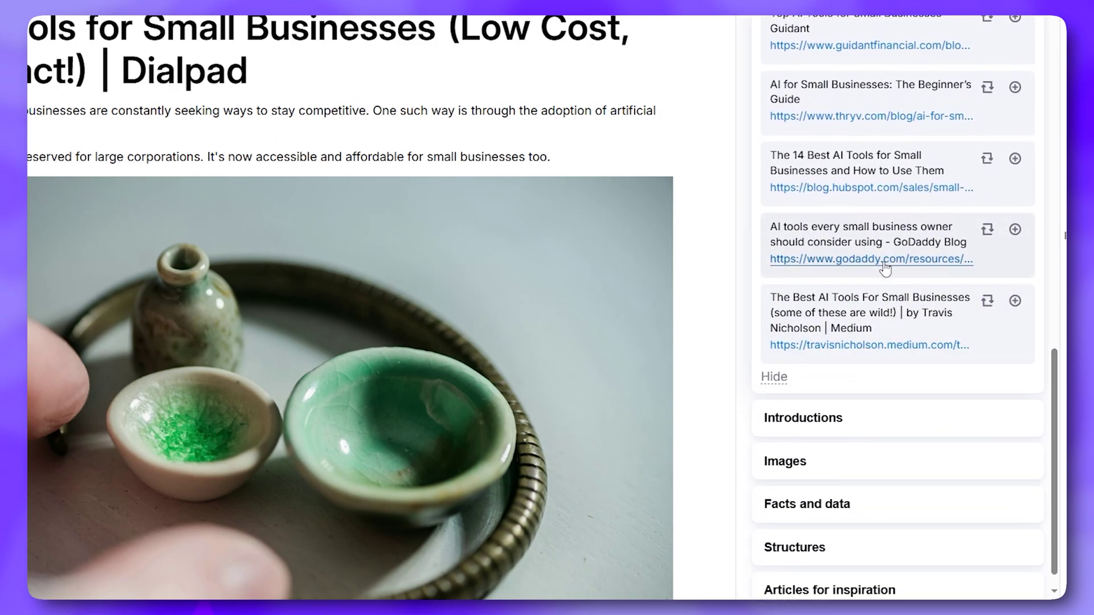
Step: Examine the competitors' introductions, facts and data, structures, articles for inspiration and images
click(809, 427)
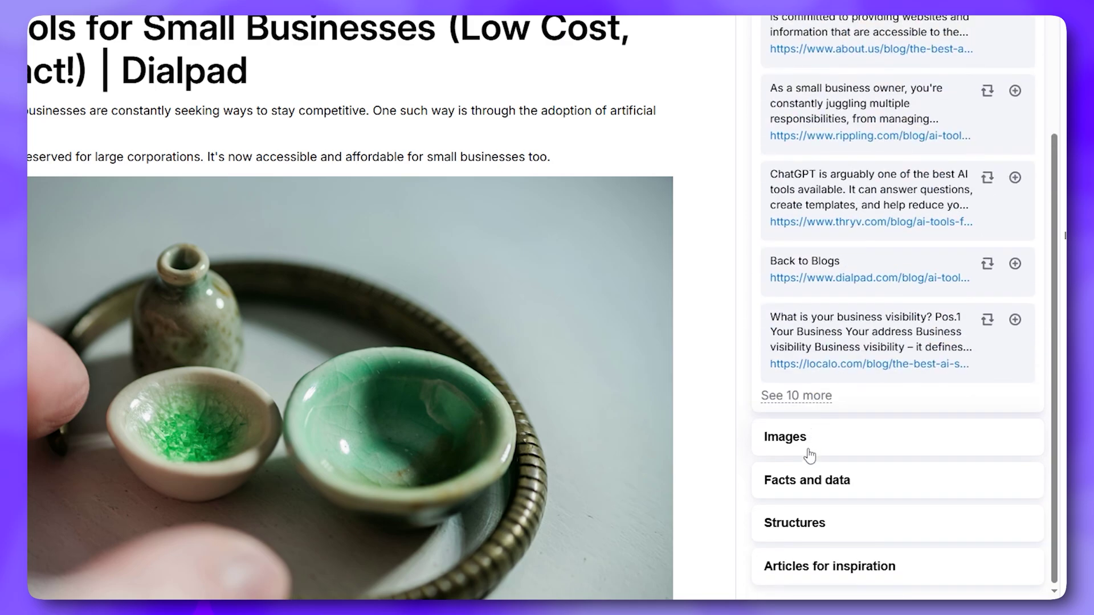
click(823, 488)
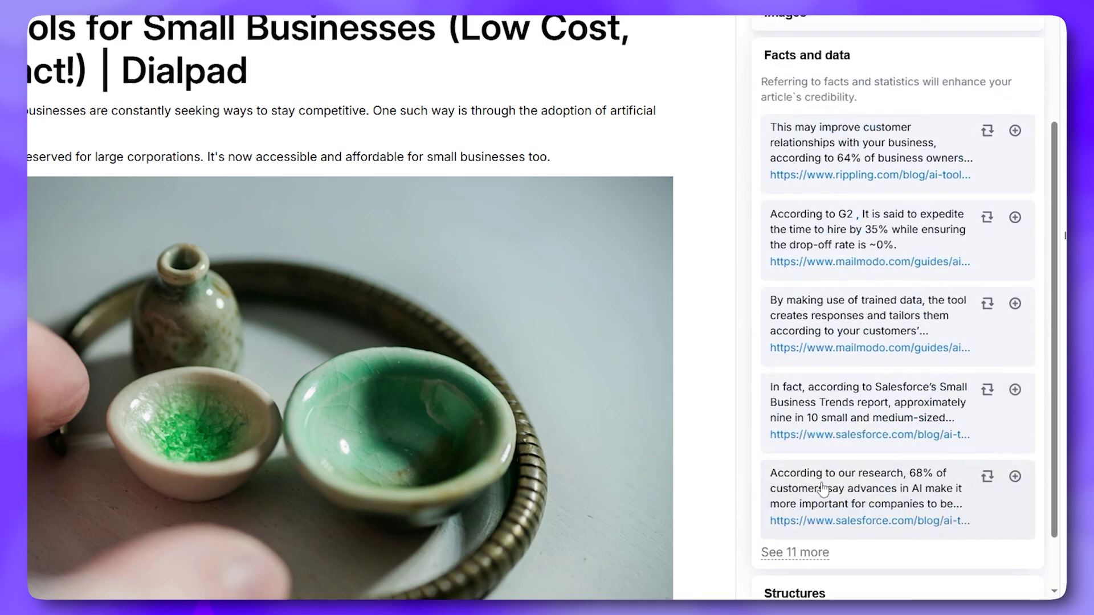
scroll(806, 527, down, 2)
click(806, 528)
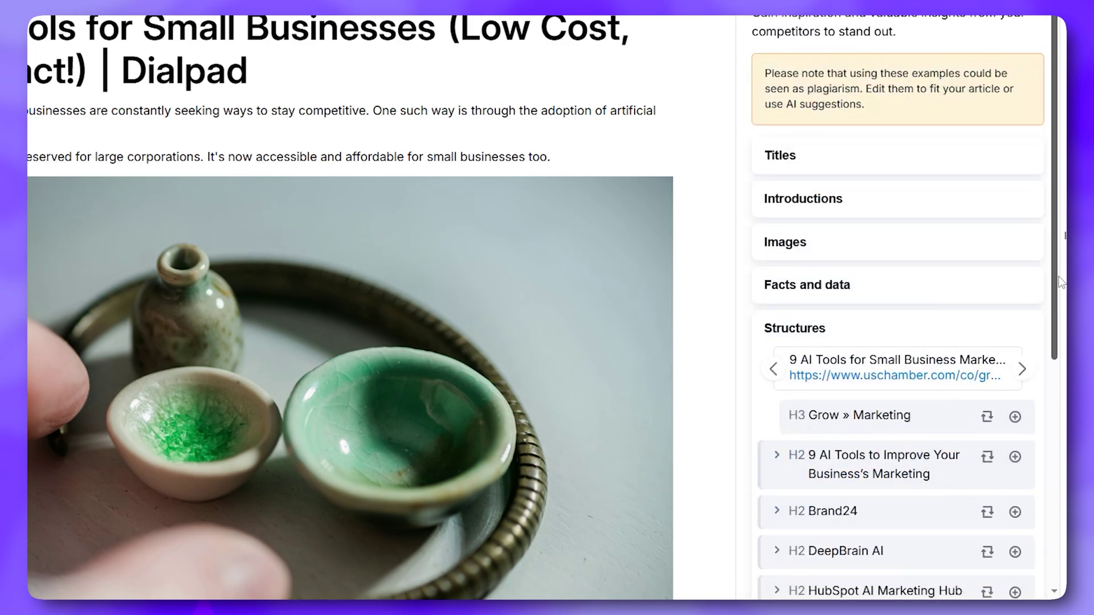
drag(1056, 277, 1057, 504)
click(869, 573)
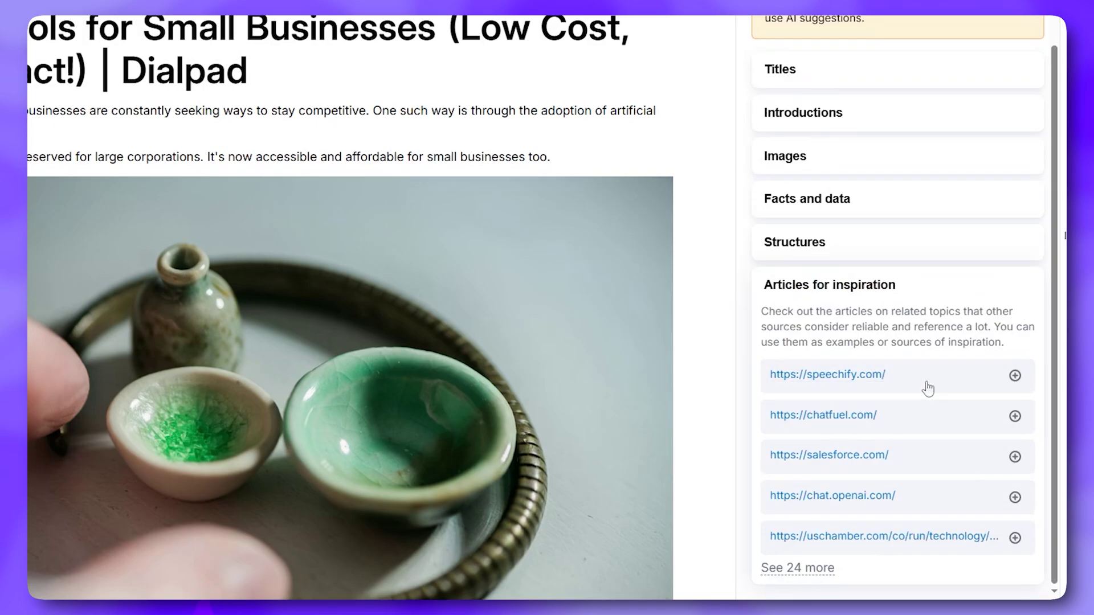
click(813, 158)
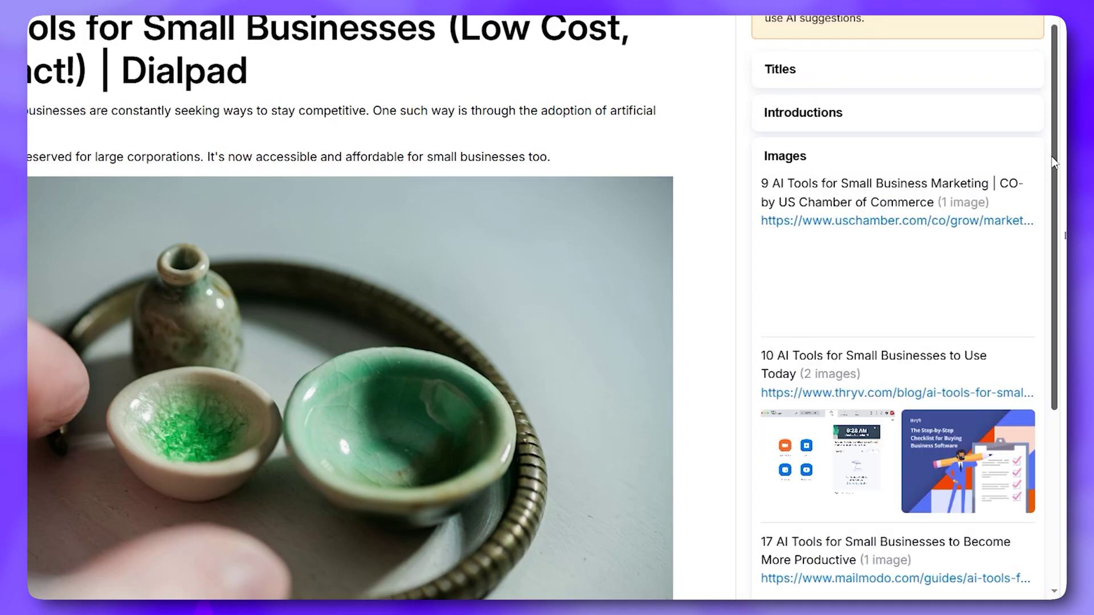
drag(1054, 163, 1053, 313)
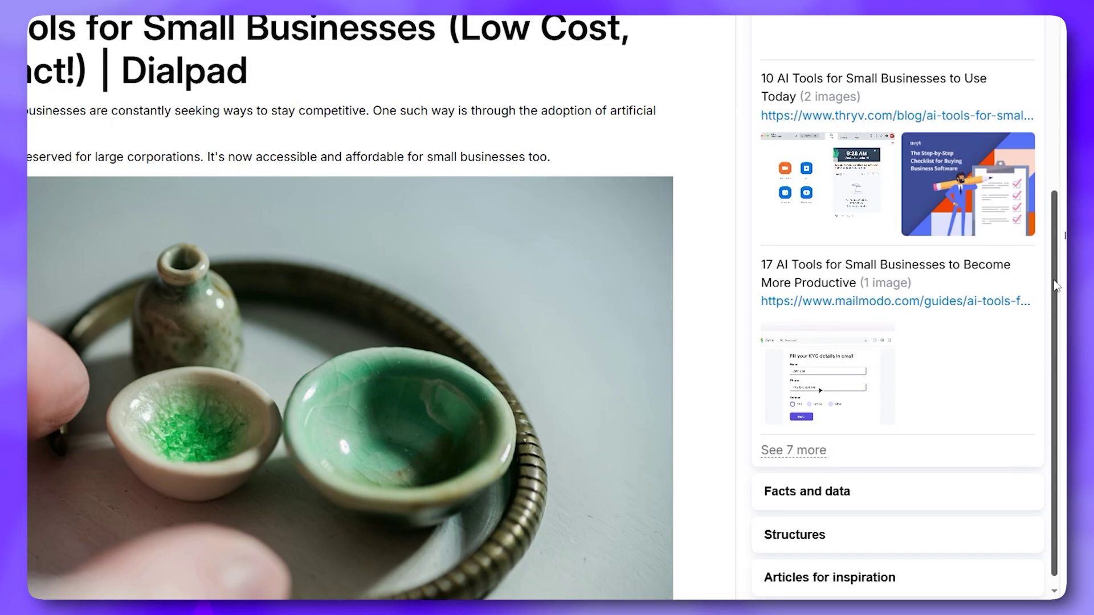
Step: Open the article improvements and read the overall score, its advice and the SEO suggestions
click(1091, 205)
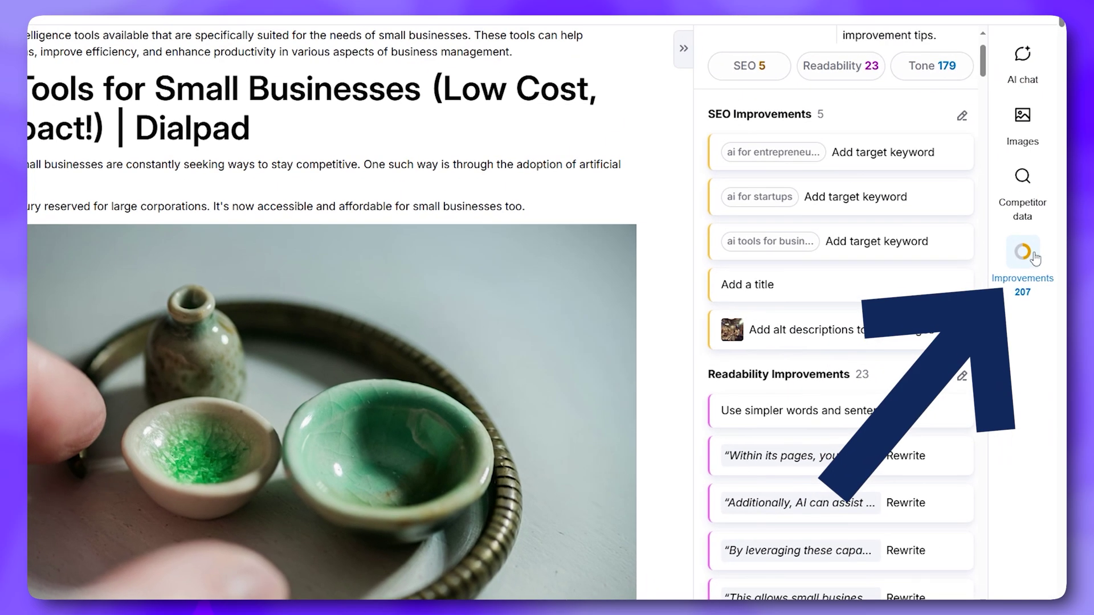
mouse_move(983, 61)
mouse_down()
mouse_move(983, 98)
mouse_move(983, 50)
mouse_up()
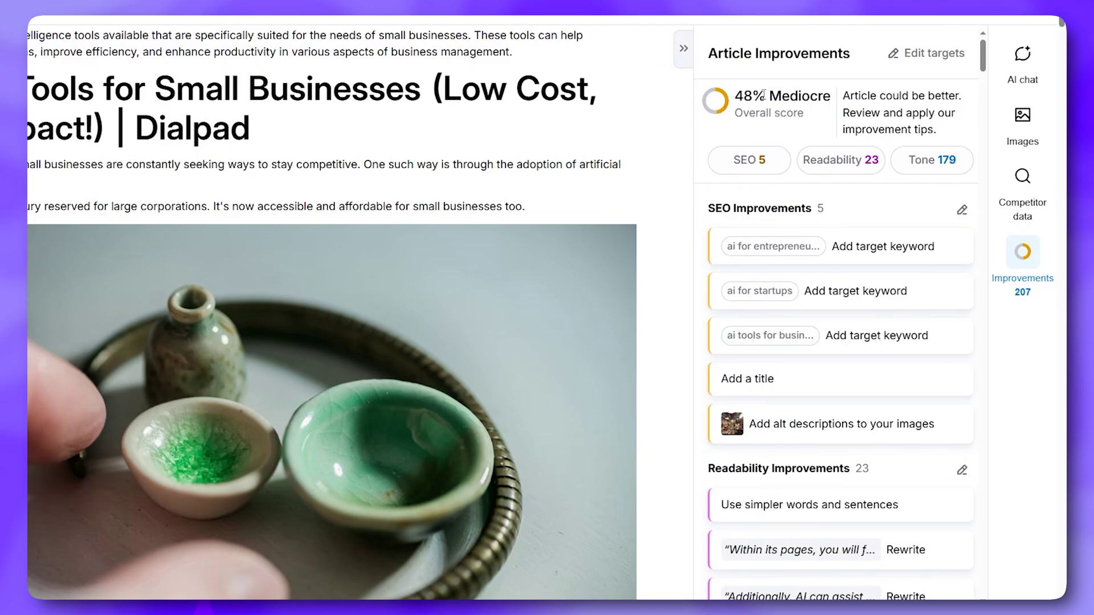
drag(847, 94, 956, 113)
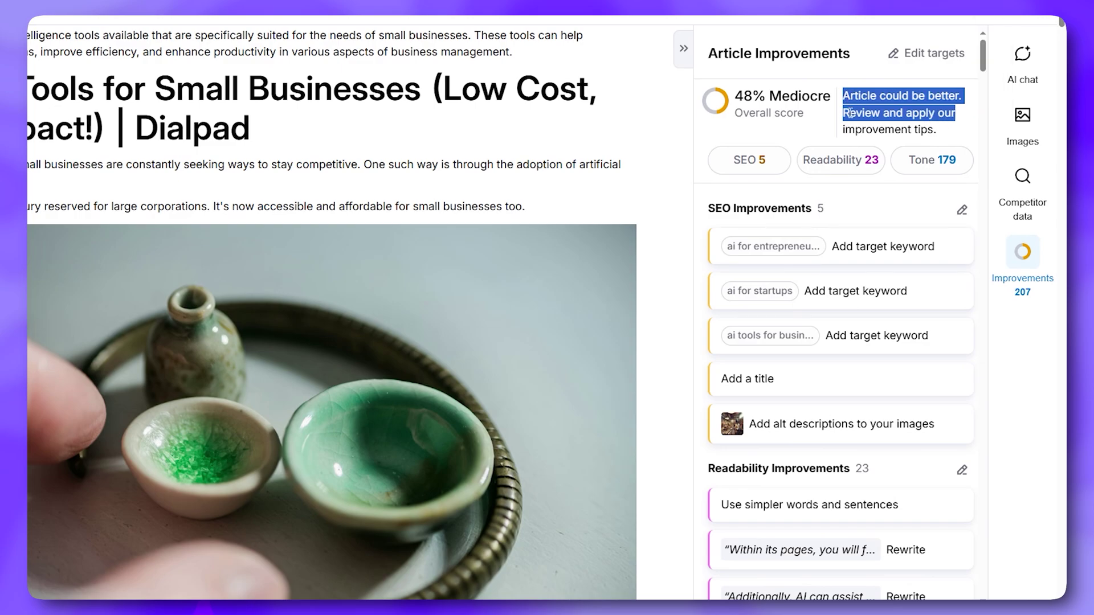
click(848, 113)
drag(843, 113, 938, 130)
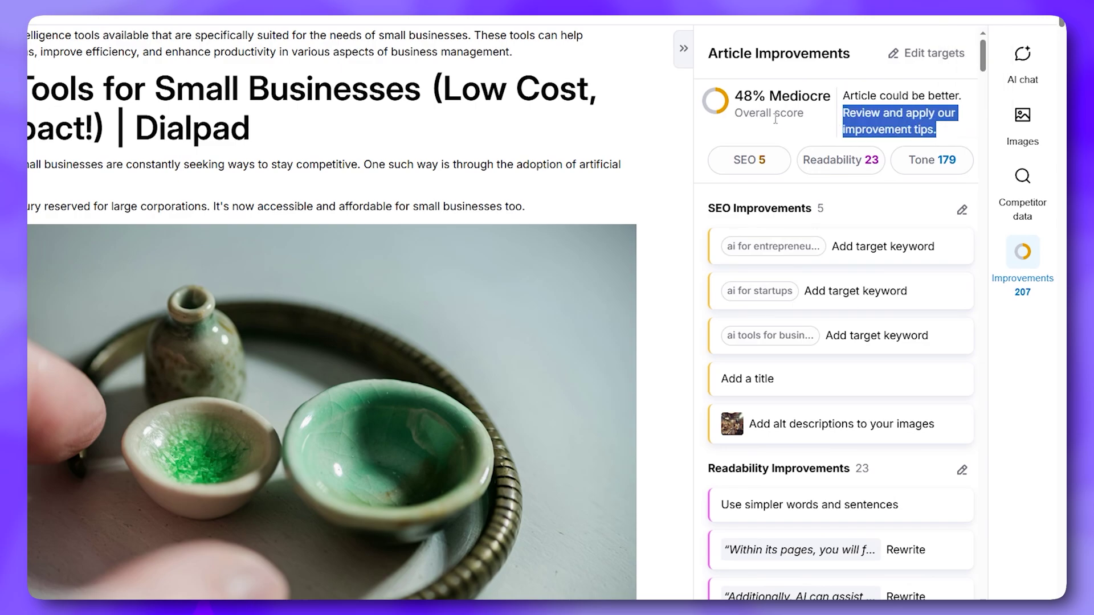
click(765, 129)
scroll(969, 181, down, 4)
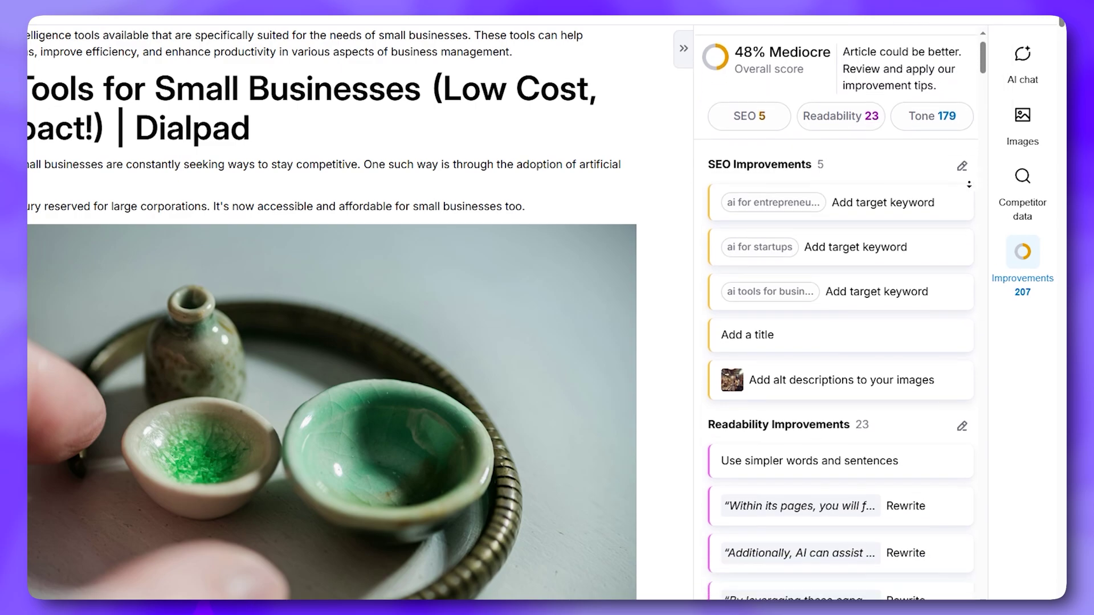
Step: Locate in the article the hard-to-read sentence "A well-rounded approach to security and..." and the too complex word "revolutionized"
drag(984, 69, 985, 103)
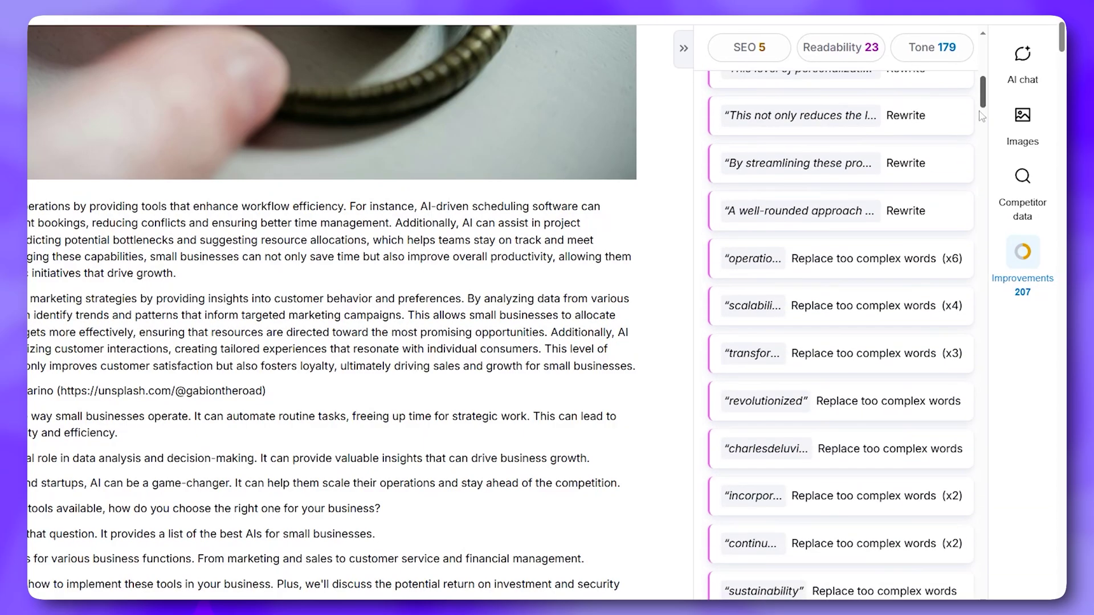
click(906, 210)
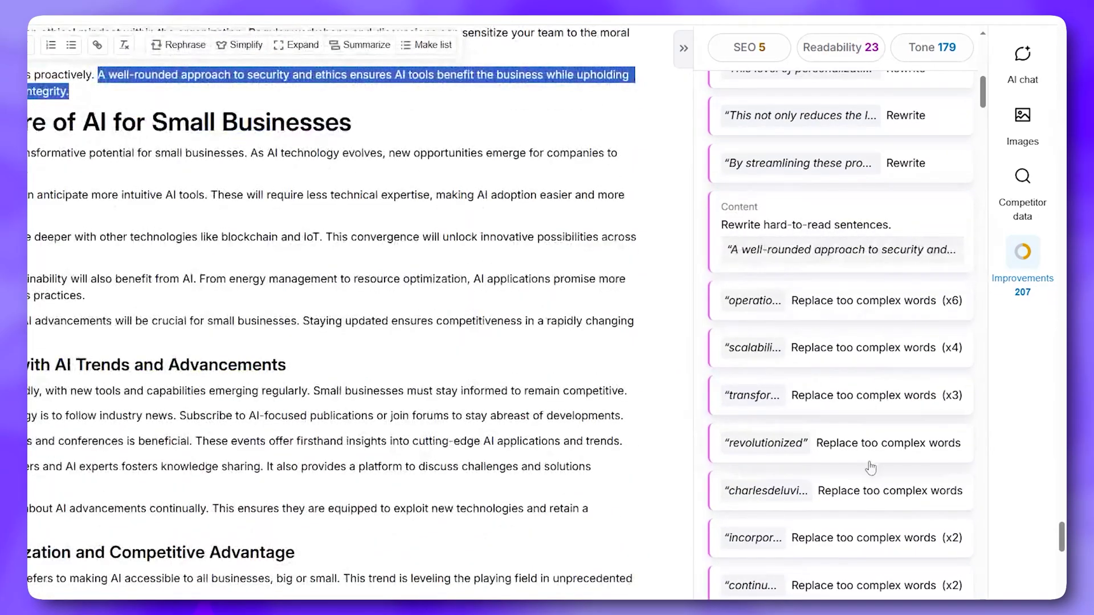
click(867, 452)
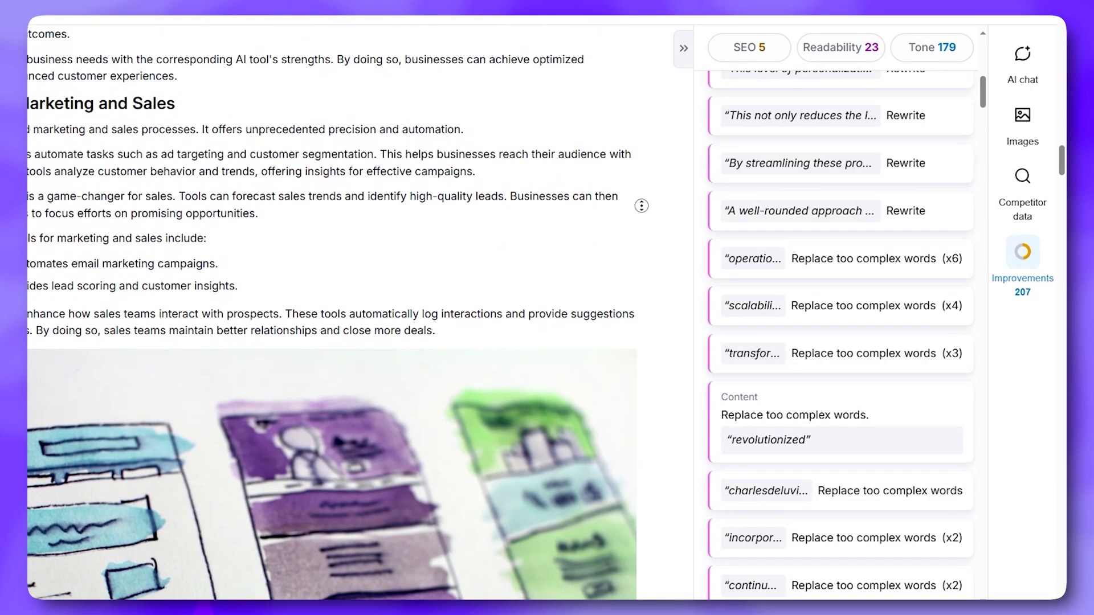
scroll(641, 209, down, 1)
middle_click(660, 251)
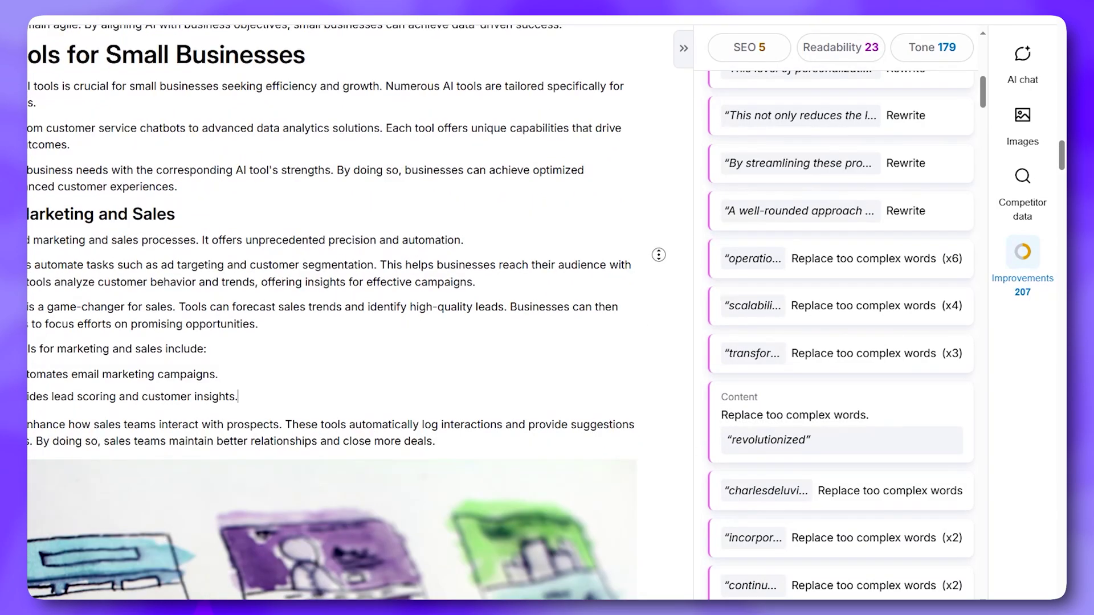
Step: Review the article's target settings, including the audience location options, and close them without changes
drag(982, 87, 981, 48)
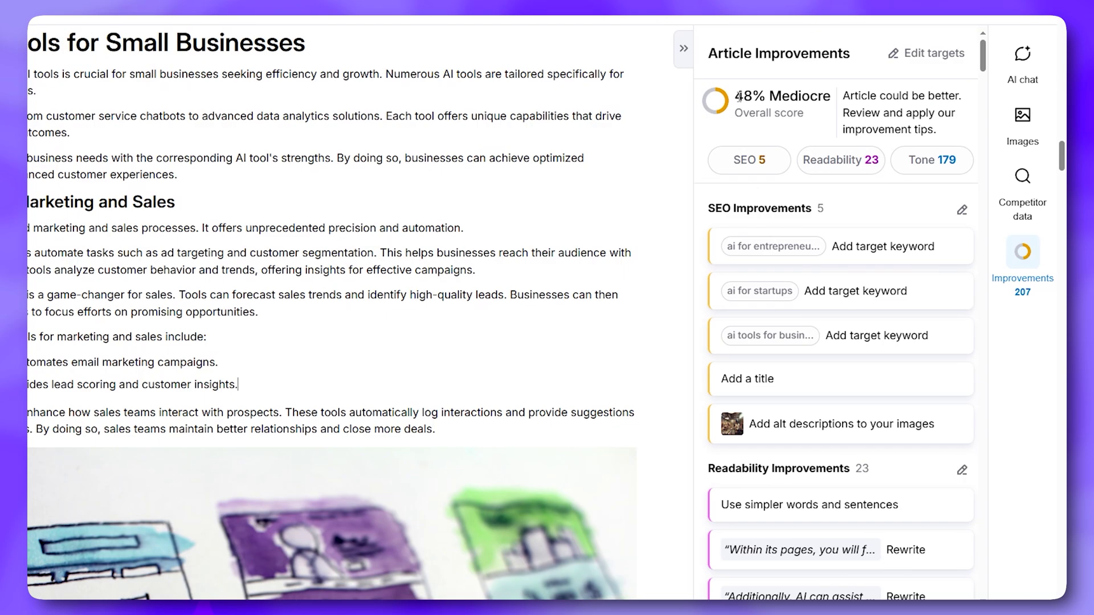
click(947, 66)
click(566, 149)
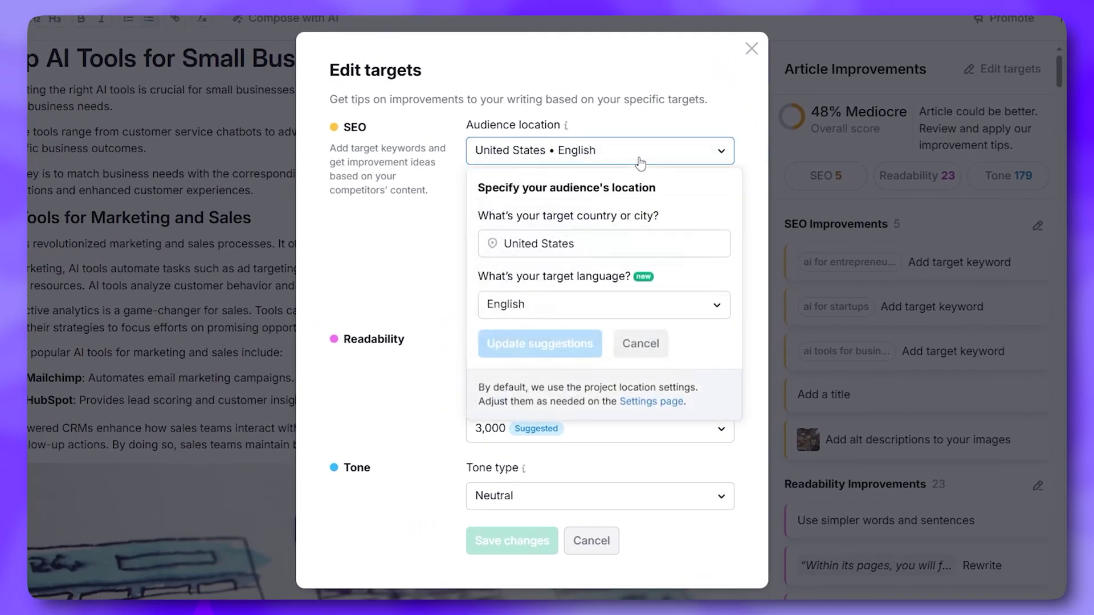
click(589, 153)
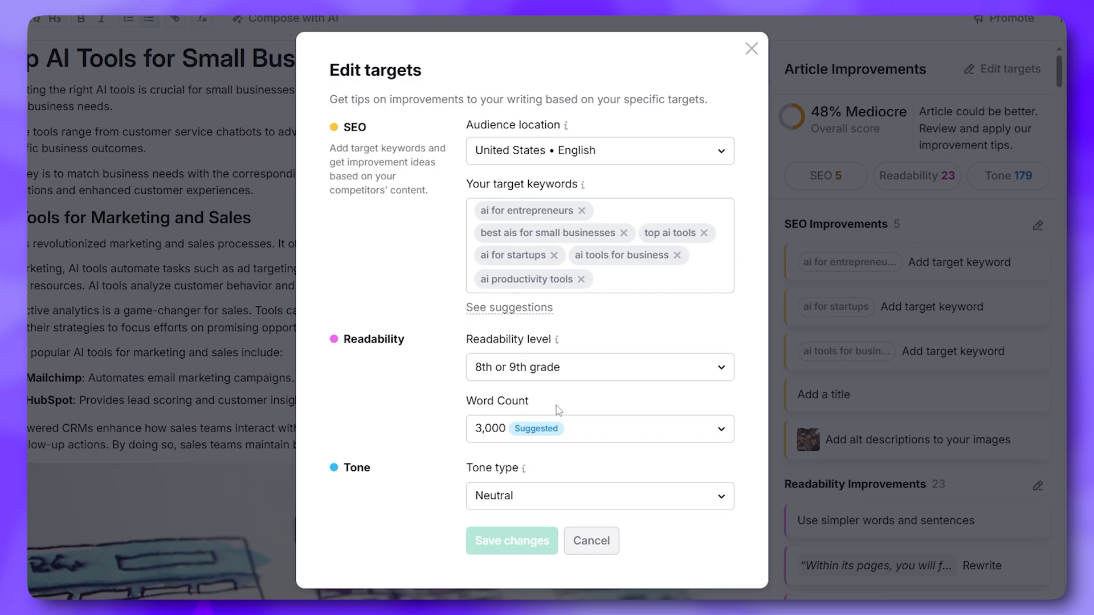
click(751, 57)
Step: Look back through the article towards its beginning and open its publishing options
scroll(399, 314, up, 10)
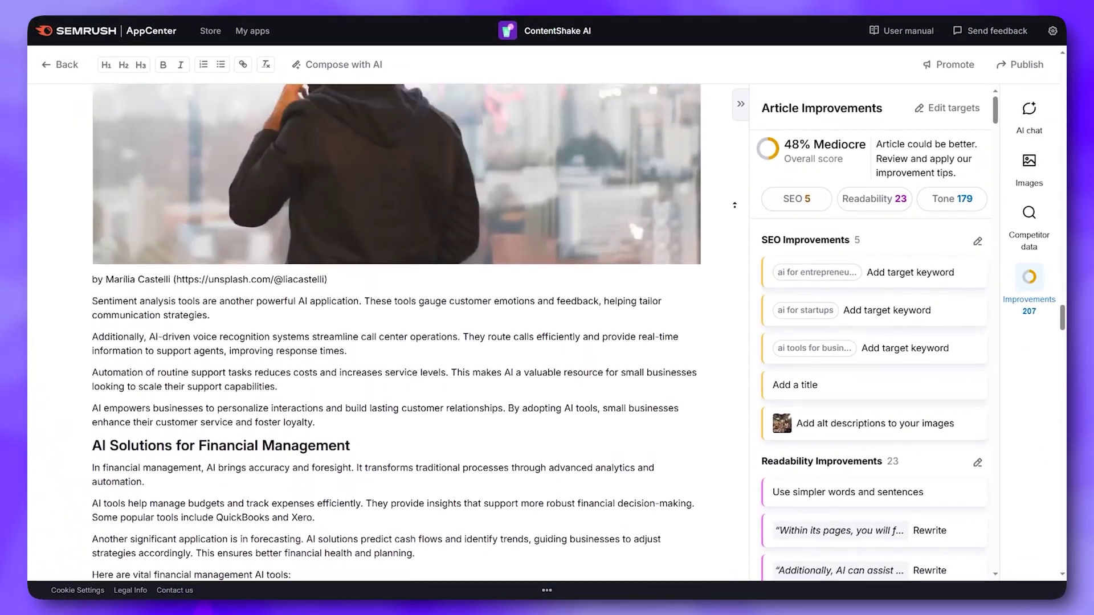
scroll(734, 205, up, 15)
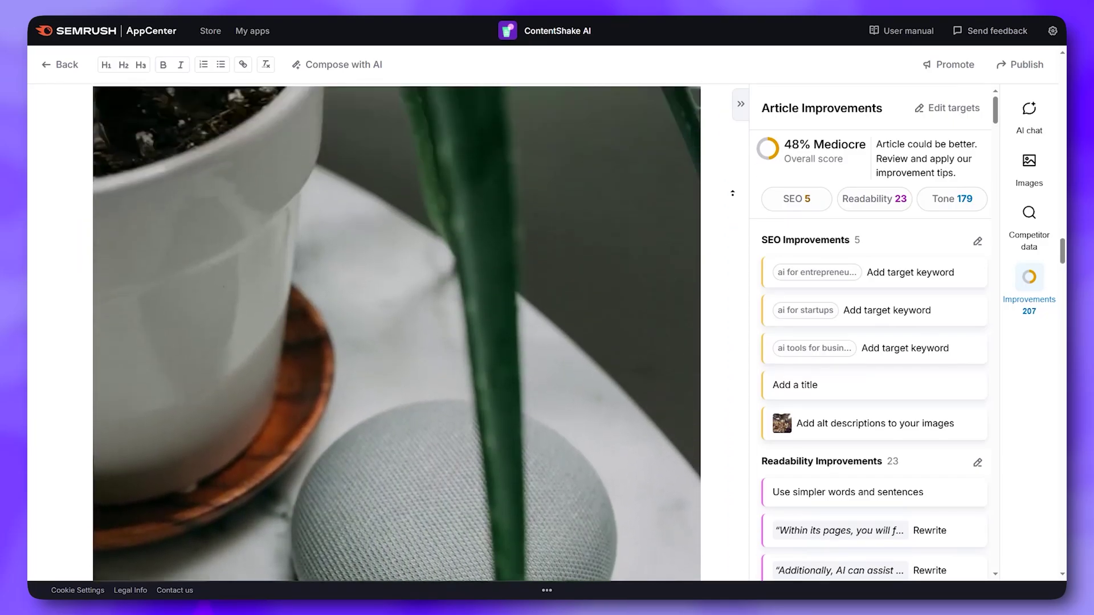
scroll(732, 193, up, 5)
click(1018, 65)
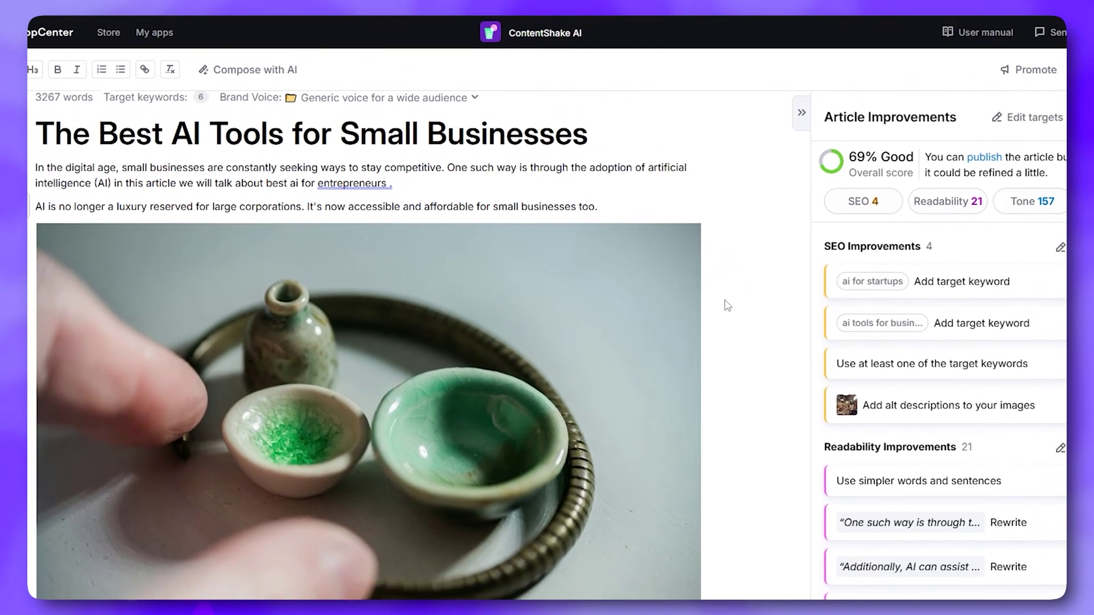
Step: Look over the opening section of the revised article, from the headline to the paragraphs below the first image
scroll(727, 306, down, 8)
scroll(727, 306, down, 4)
scroll(488, 301, up, 7)
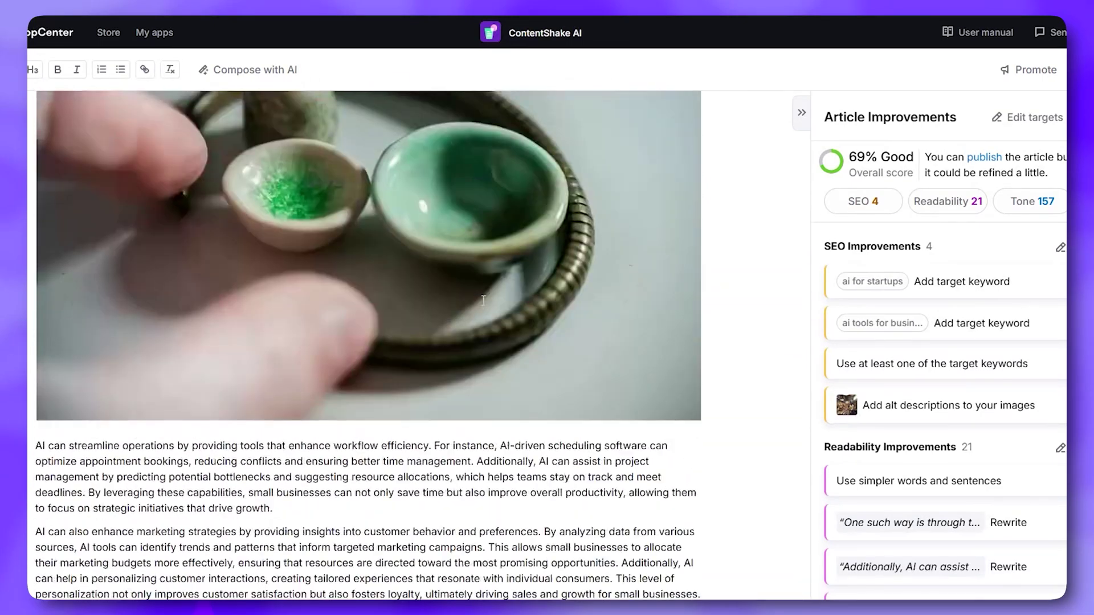
scroll(485, 301, down, 4)
scroll(850, 235, up, 8)
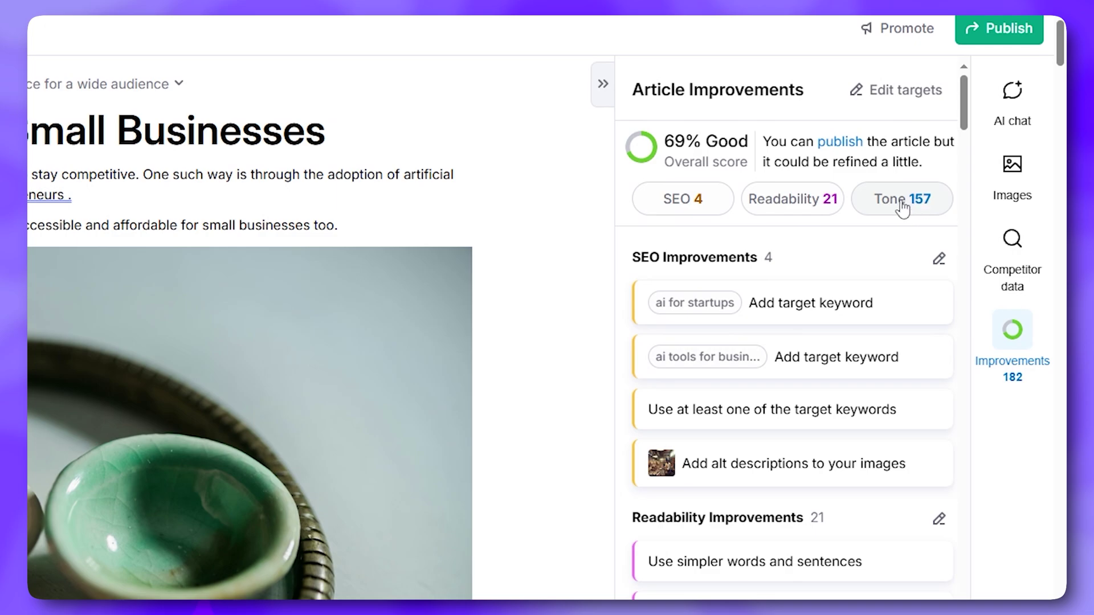
Step: Switch the improvement suggestions between the readability and SEO categories, leaving only the SEO ones shown
click(701, 212)
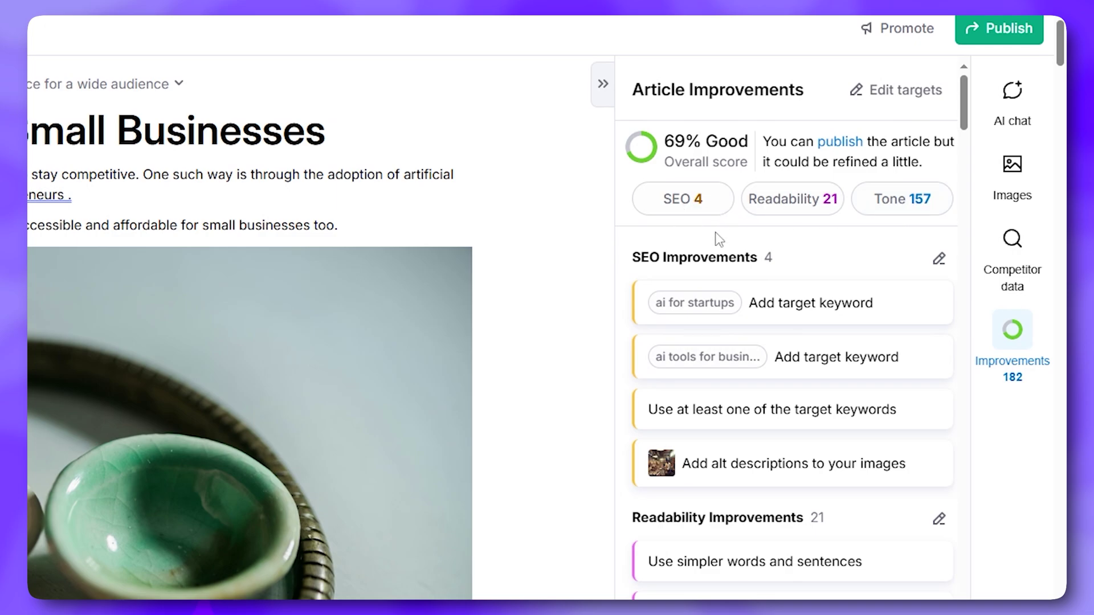
click(764, 202)
click(700, 213)
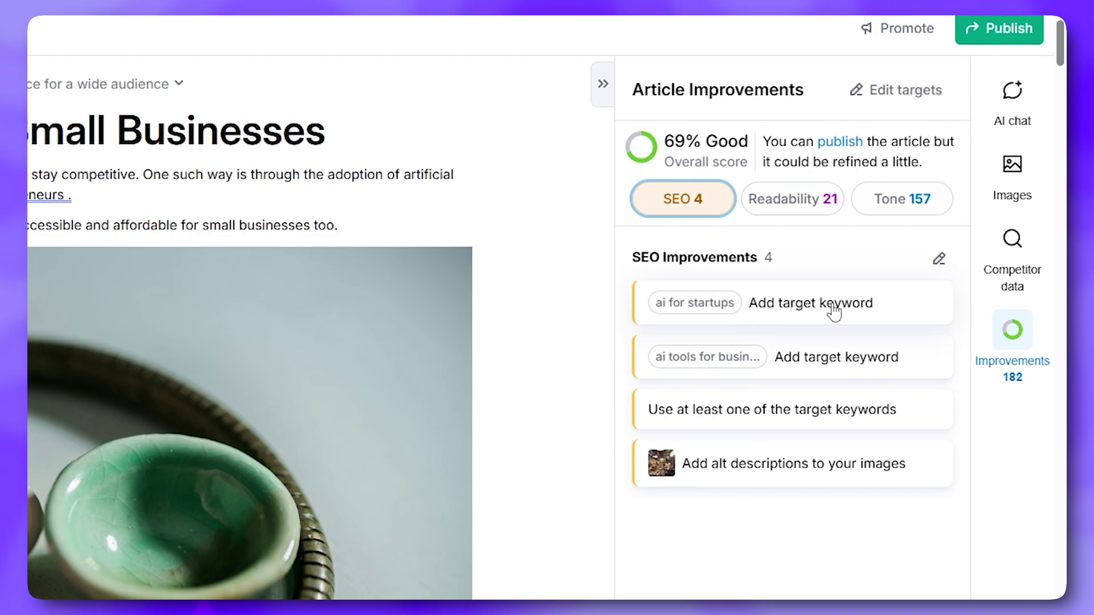
Step: Open the SEO suggestion for the target keyword "ai for startups" and look through the article's opening for a place to use it
click(833, 310)
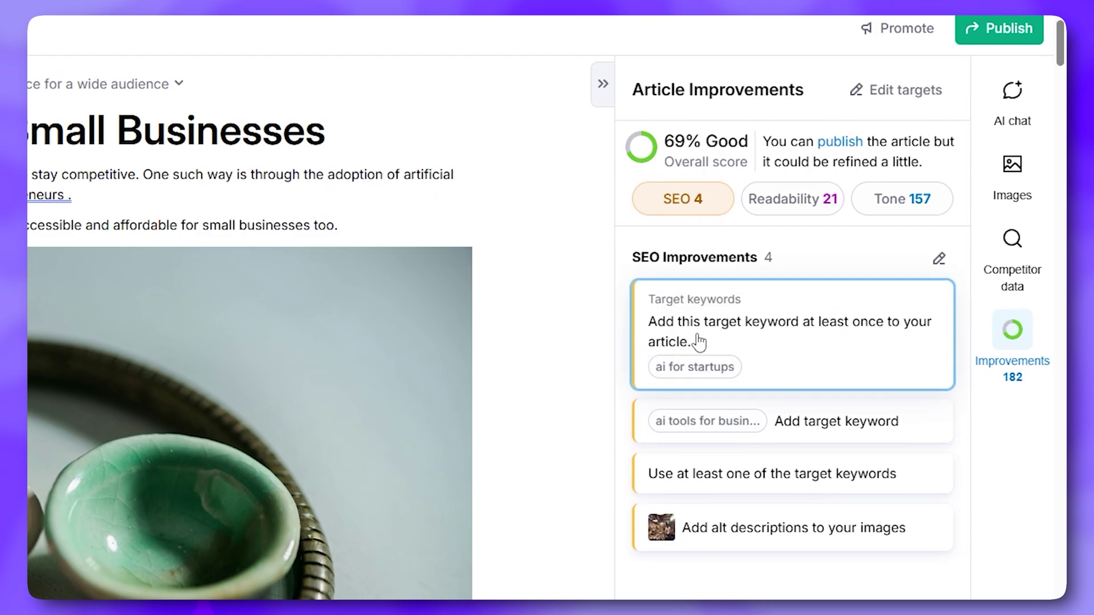
mouse_move(715, 378)
scroll(568, 356, down, 6)
scroll(564, 353, down, 5)
scroll(550, 342, up, 4)
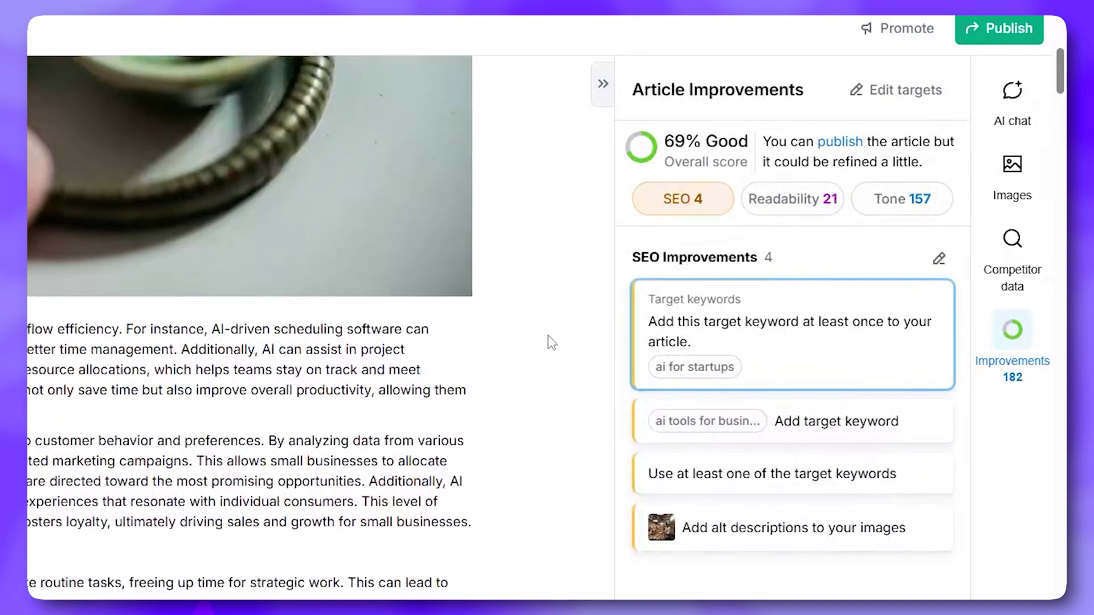
scroll(539, 342, down, 5)
scroll(152, 396, up, 5)
scroll(250, 327, up, 7)
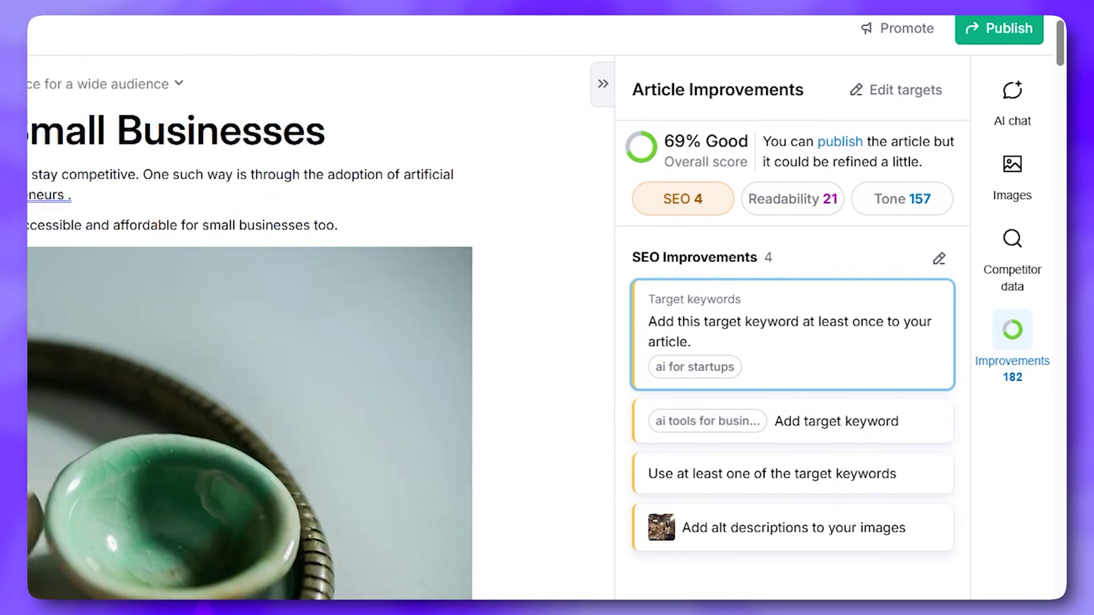
scroll(251, 327, down, 4)
mouse_move(675, 374)
scroll(680, 371, down, 7)
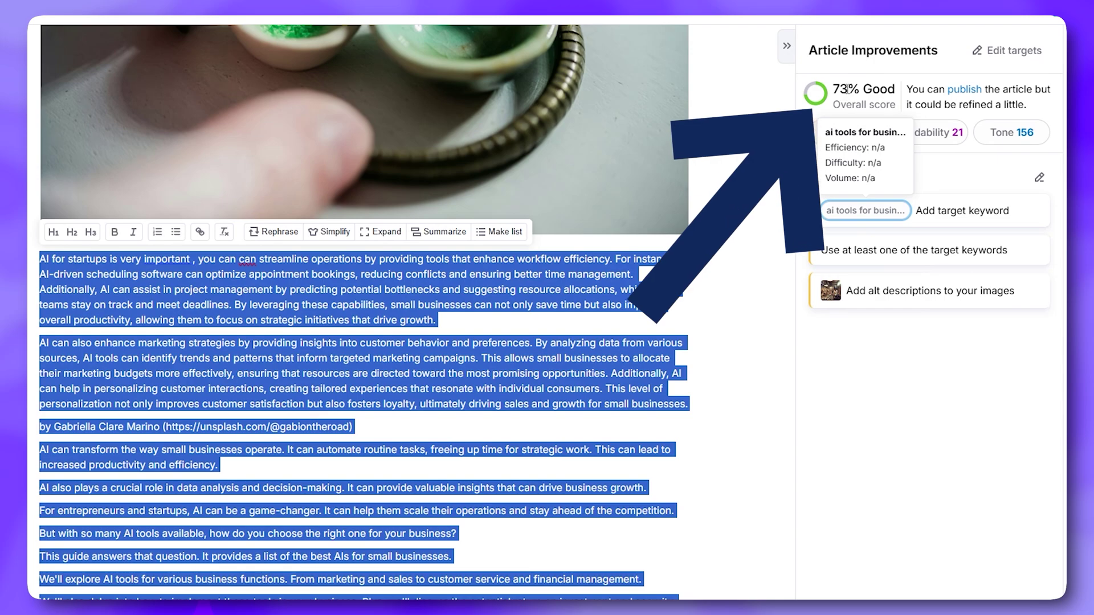
Step: Show the readability suggestions, open the hard-to-read sentence "One such way is through the adoption of…", and look over the introduction's paragraphs
click(941, 137)
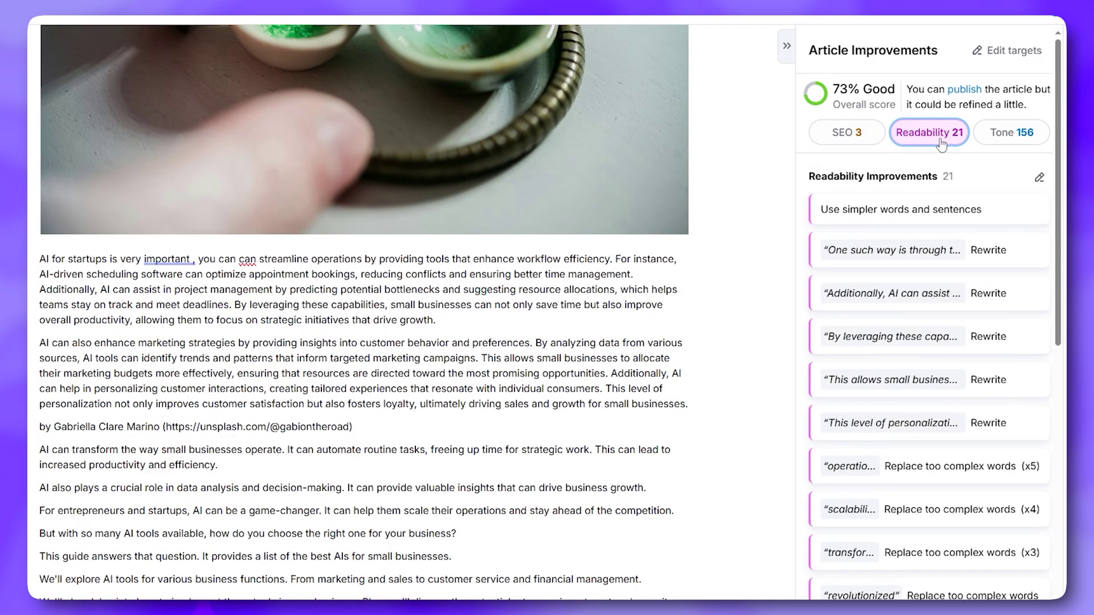
scroll(958, 244, down, 1)
click(926, 197)
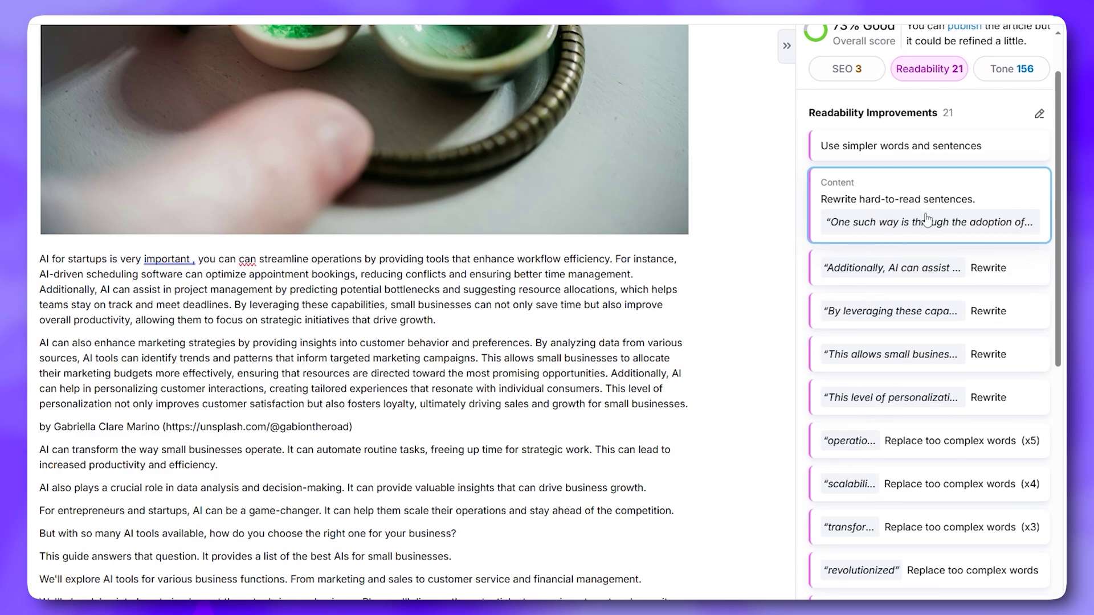
scroll(737, 251, down, 7)
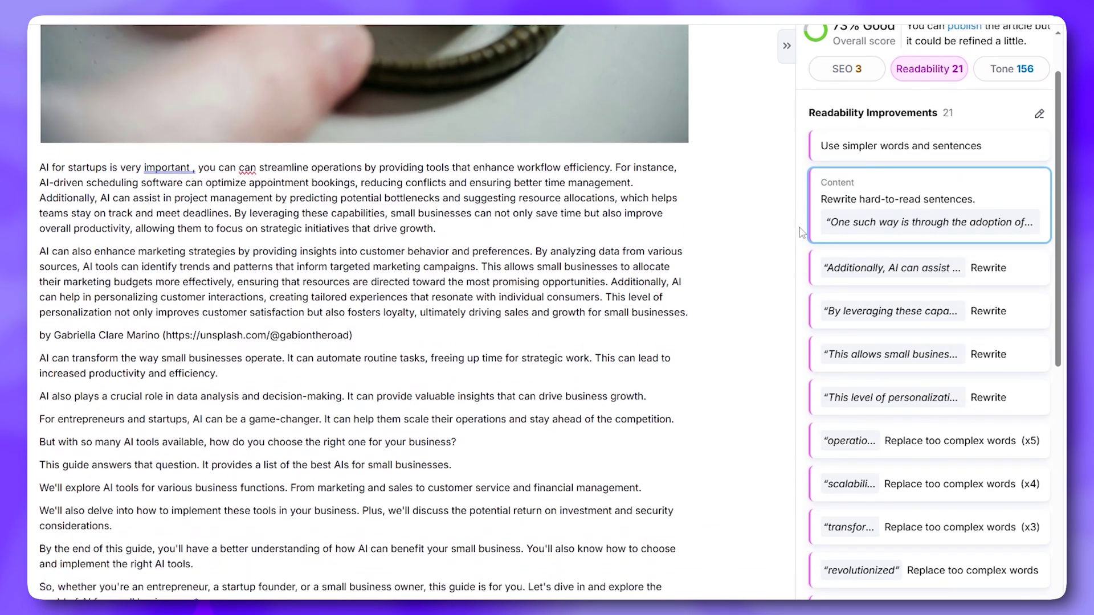
scroll(723, 279, up, 4)
scroll(845, 287, up, 1)
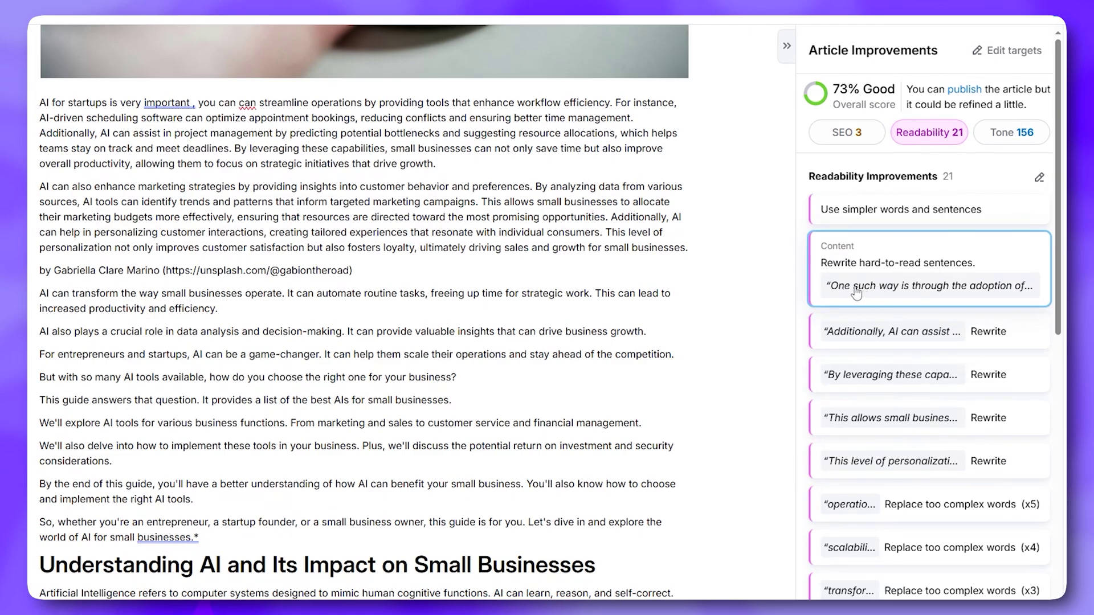
scroll(252, 273, up, 1)
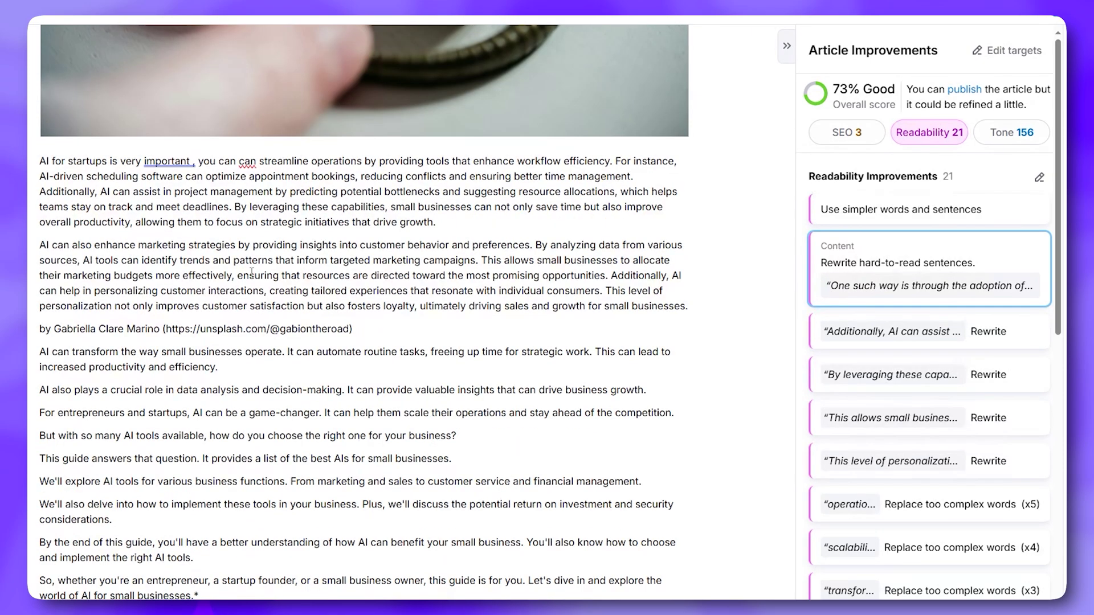
Step: Simplify the paragraph starting "AI can also enhance marketing strategies" with AI and replace the original text with the simplified version
triple_click(421, 252)
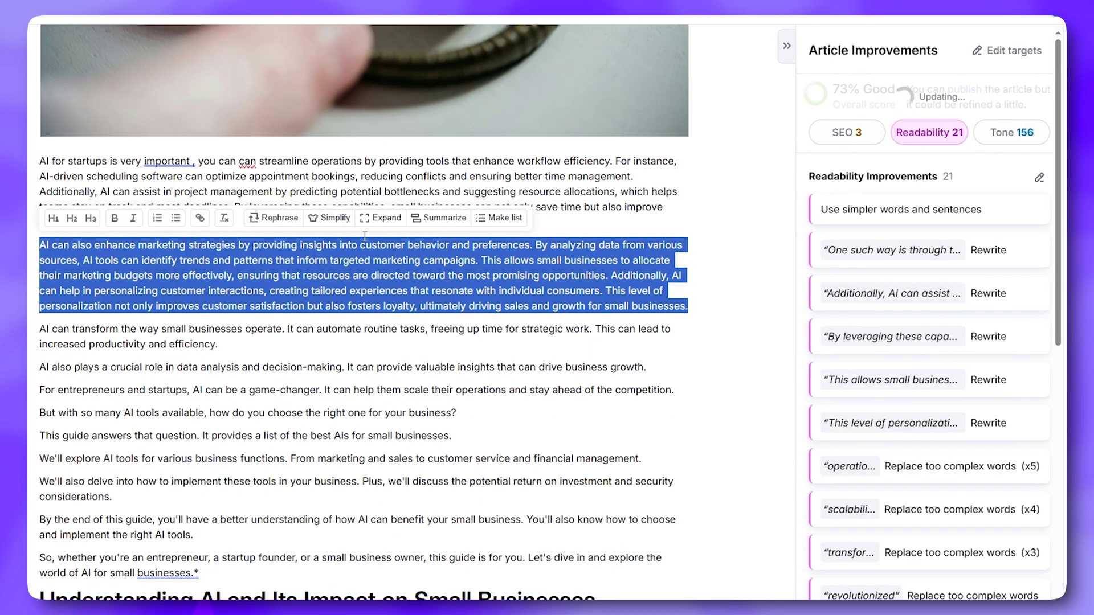
click(331, 222)
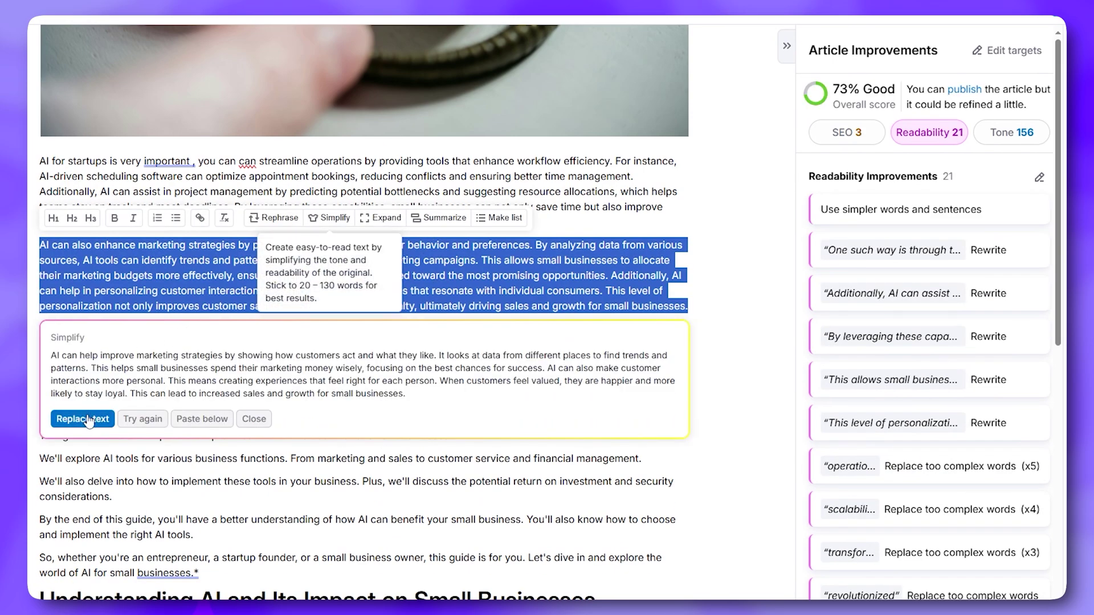
click(82, 419)
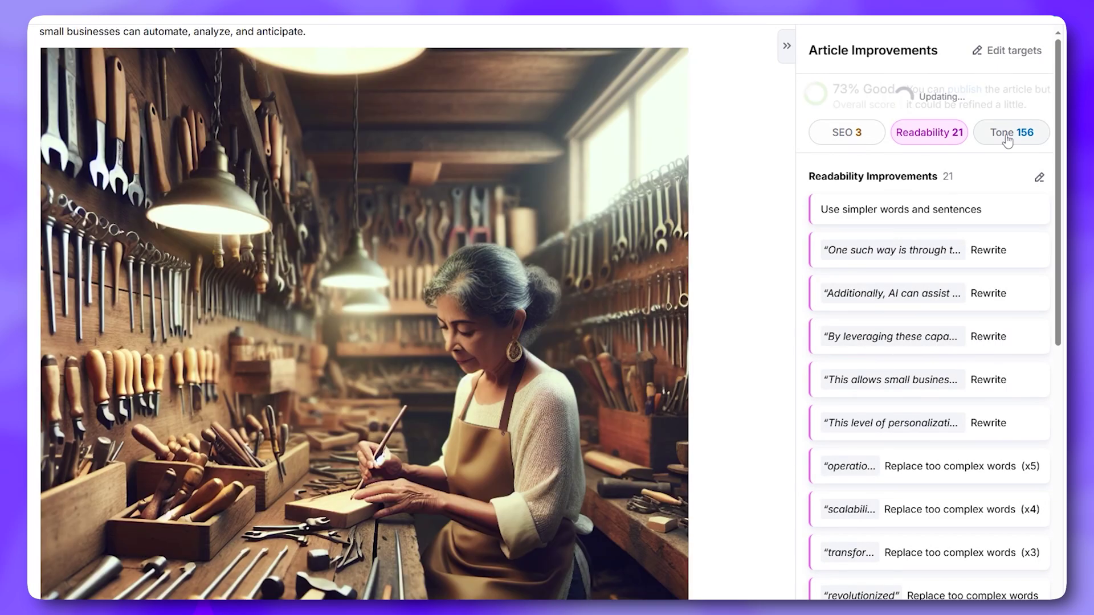
Step: From the tone suggestions, rephrase the too-formal sentences starting "These factors play a pivotal role" and "Artificial Intelligence refers to computer systems", replacing the originals
click(1007, 137)
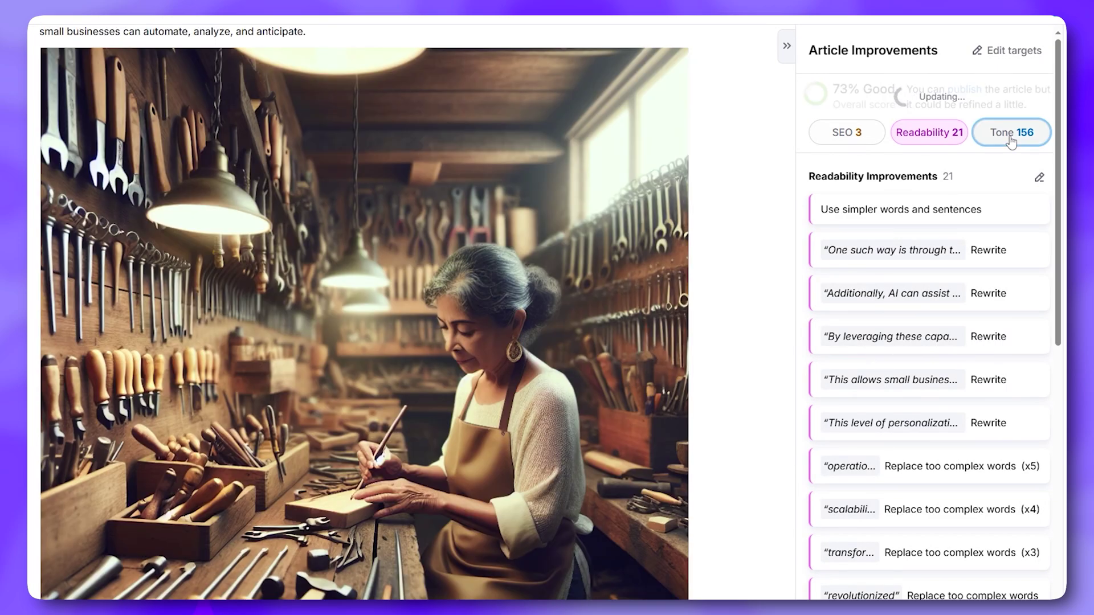
click(880, 213)
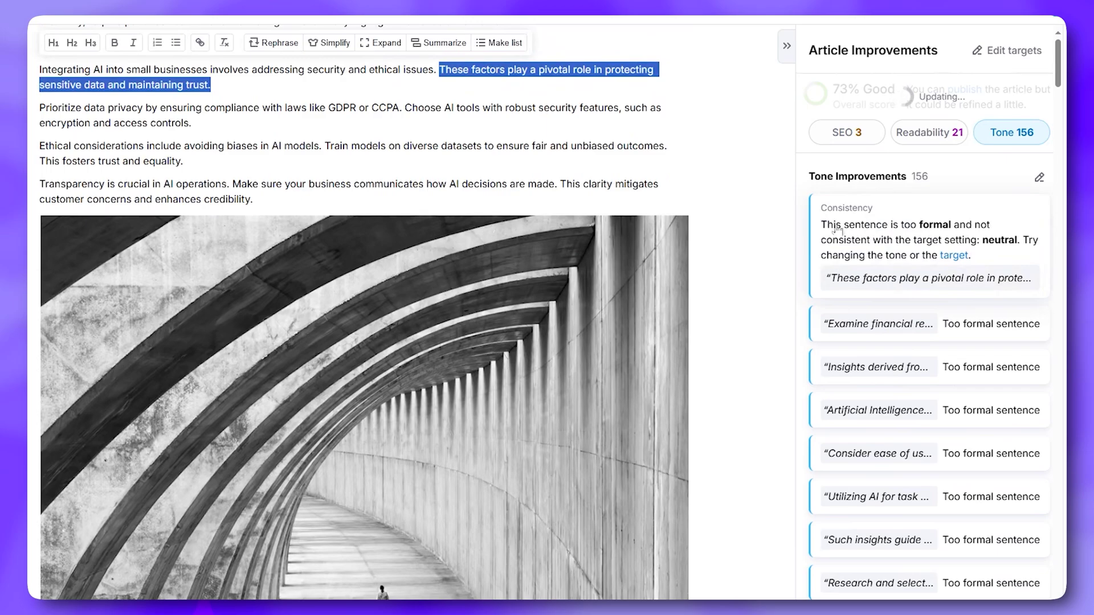
scroll(713, 236, up, 2)
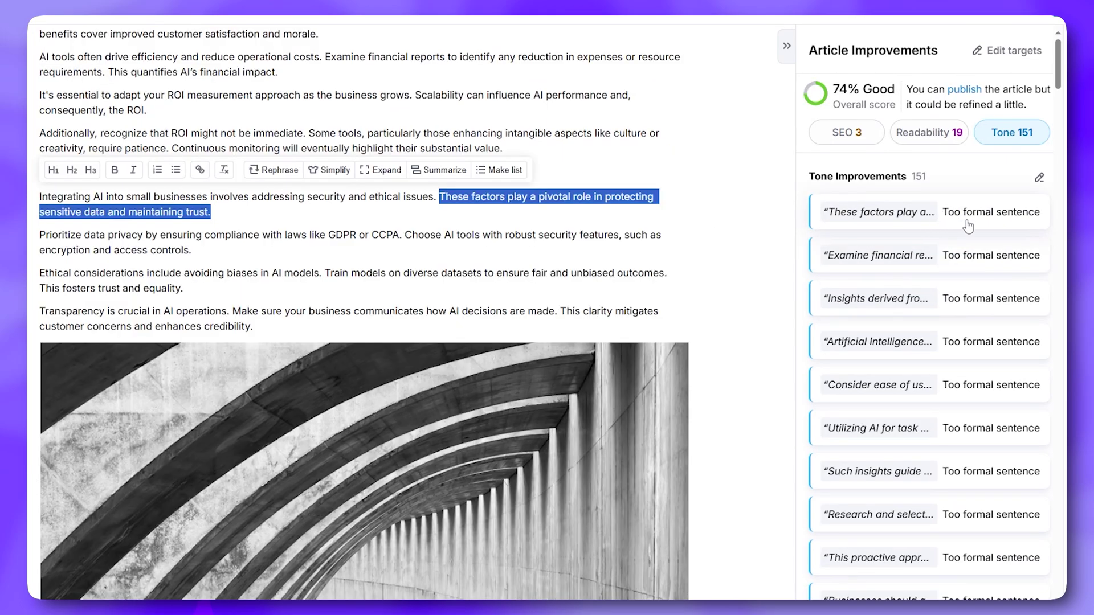
click(270, 176)
click(85, 286)
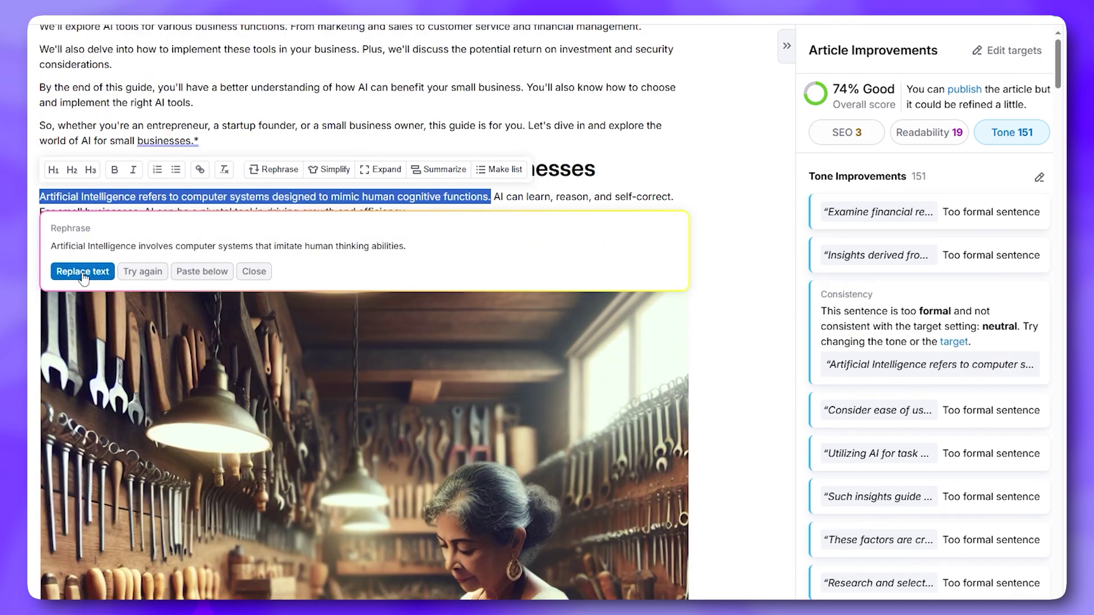
click(93, 270)
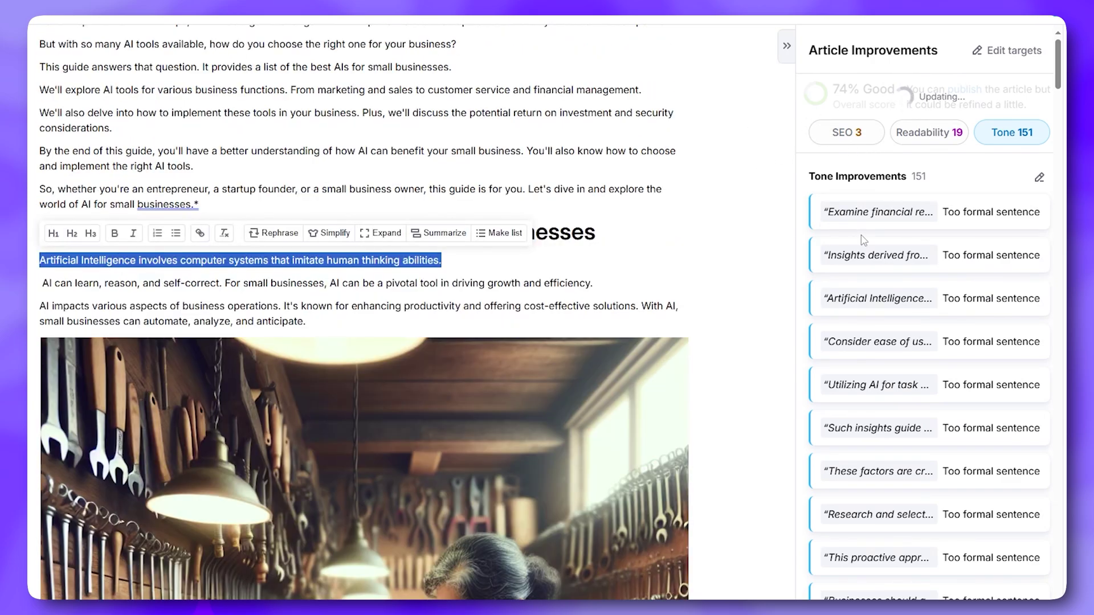
scroll(762, 220, up, 2)
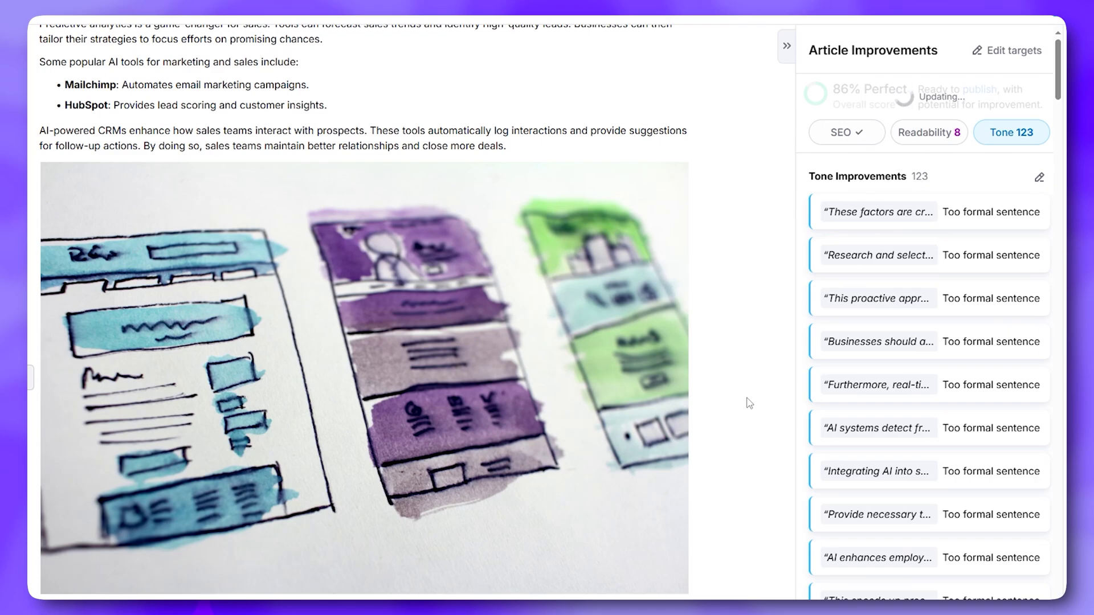
Step: Look back to the "Top AI Tools for Small Businesses" section, review the article's target settings, and close them without changes
scroll(749, 404, up, 4)
scroll(792, 259, up, 2)
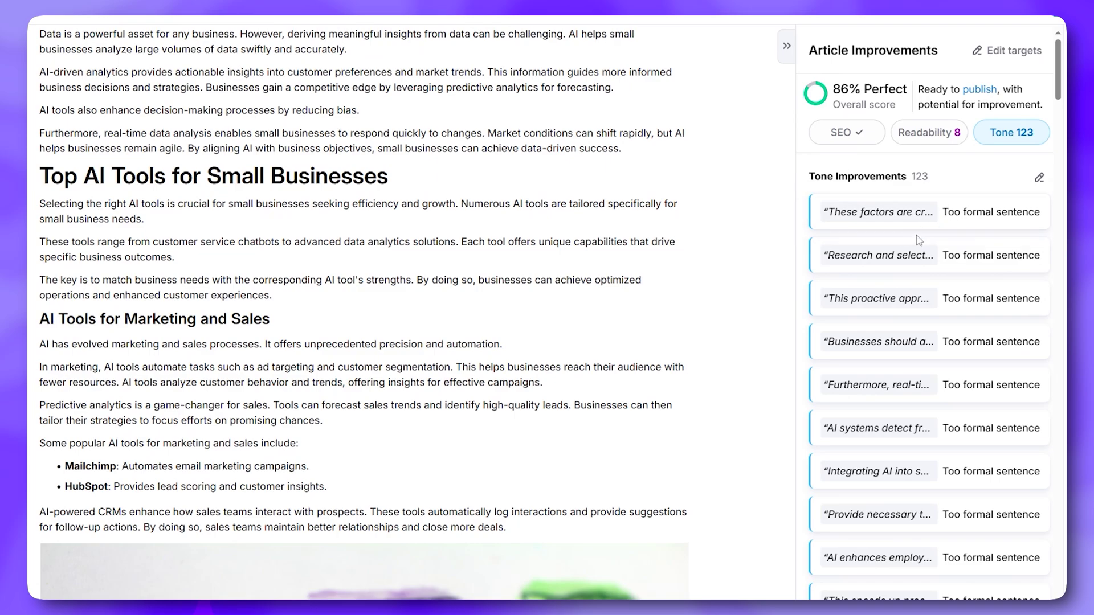
click(997, 54)
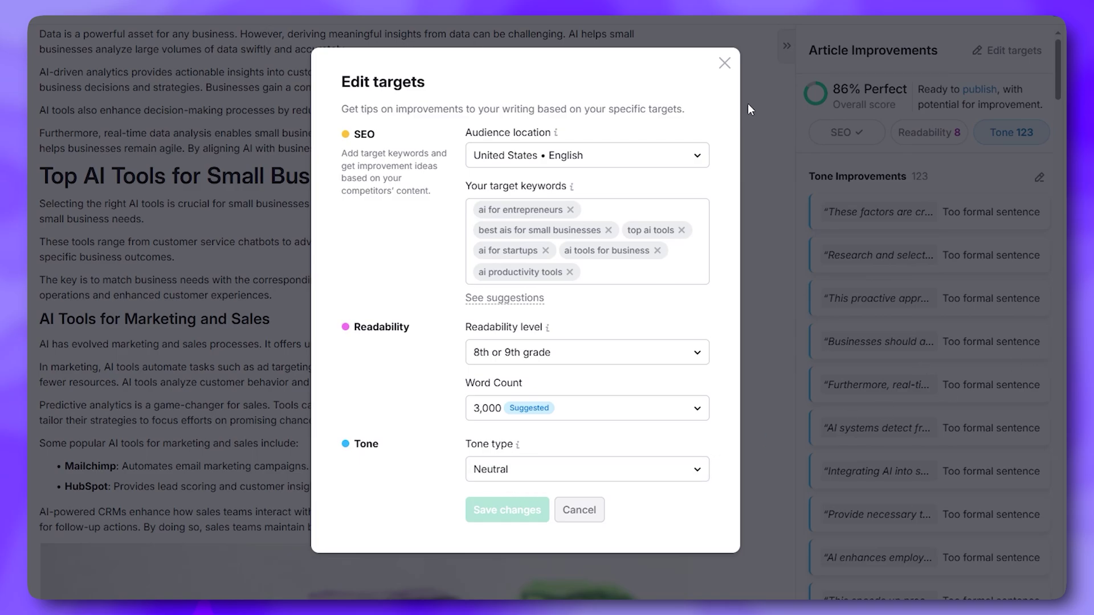
click(725, 62)
Step: Simplify the too-formal sentence "This proactive approach minimizes losses and secures financial operations." and replace the original with the result
click(878, 299)
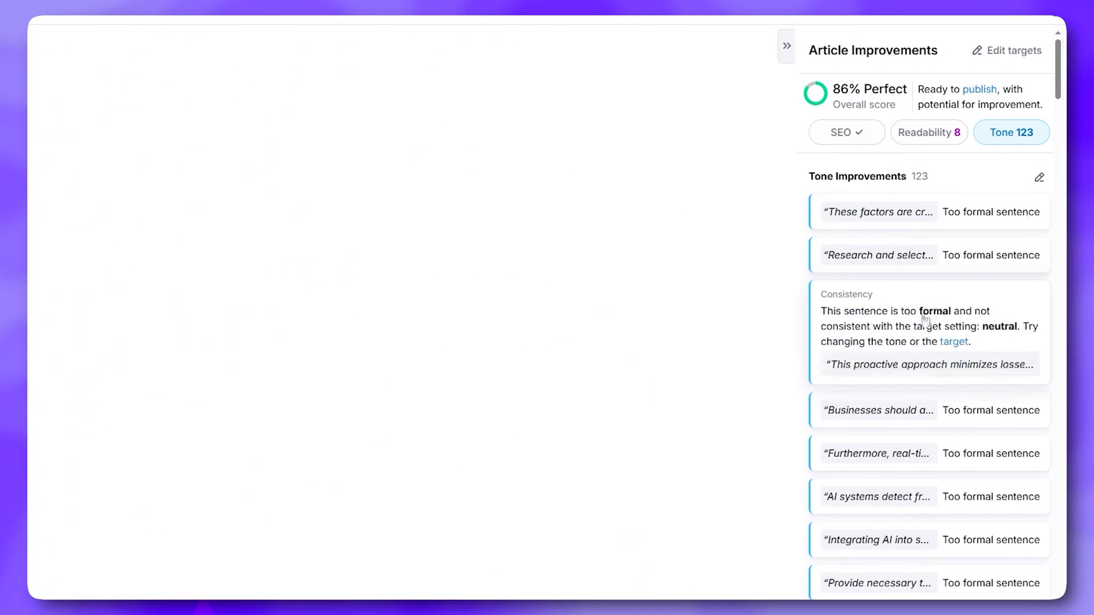
scroll(693, 305, up, 3)
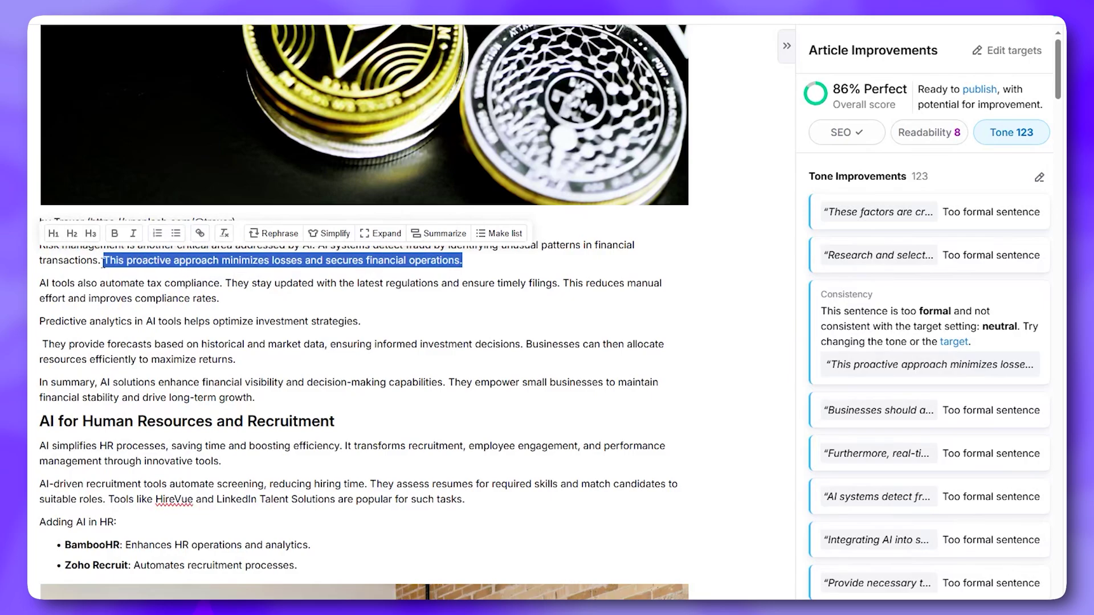
click(330, 233)
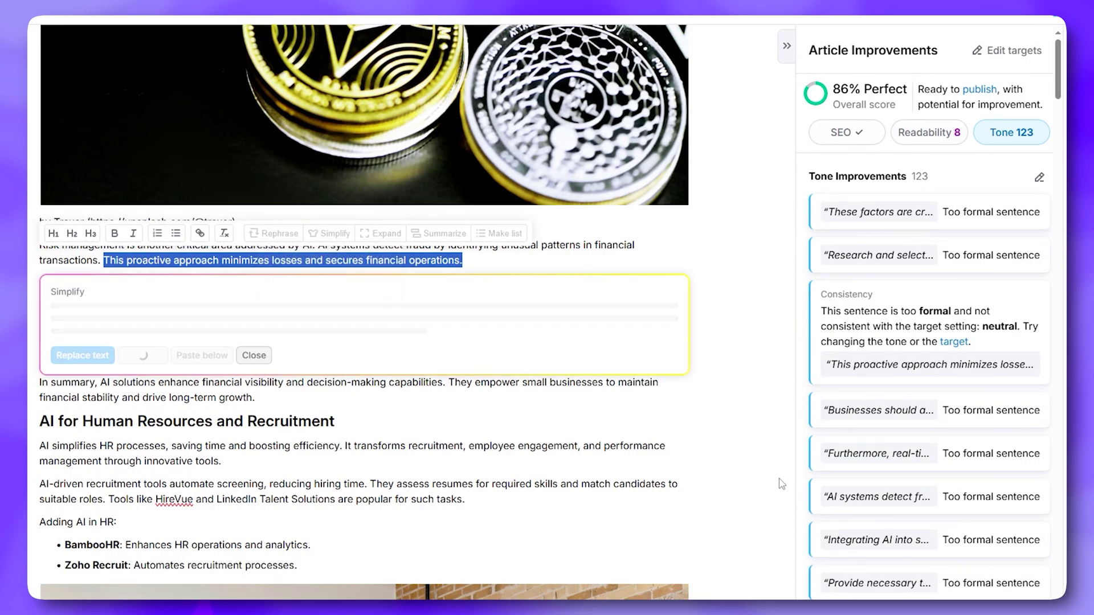
click(82, 355)
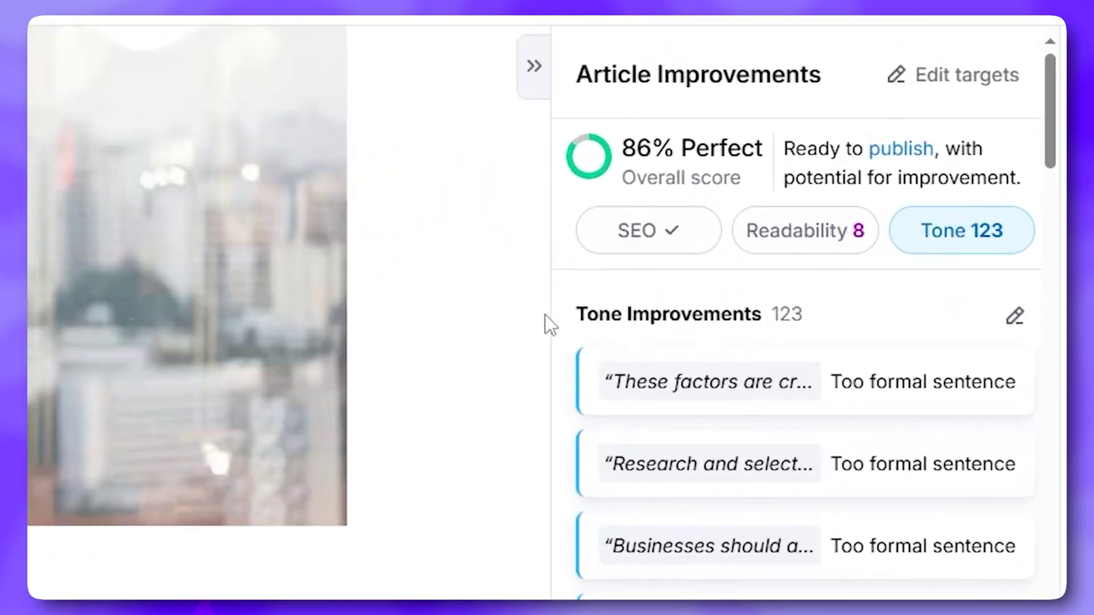
Step: Look back through the article and examine the overall score and the list of remaining tone suggestions
scroll(539, 206, up, 10)
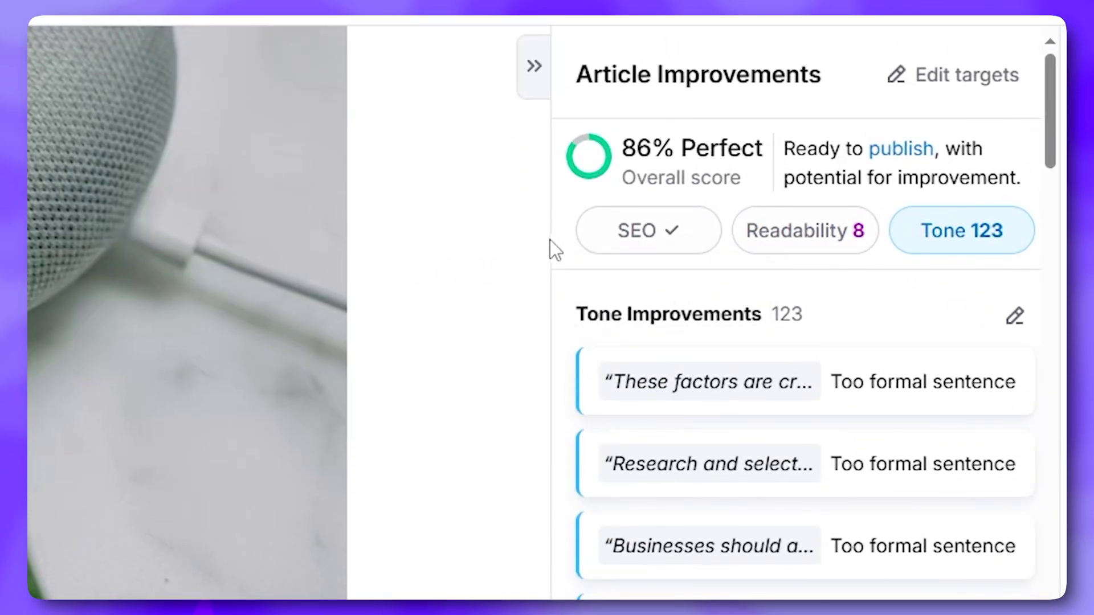
scroll(539, 206, up, 5)
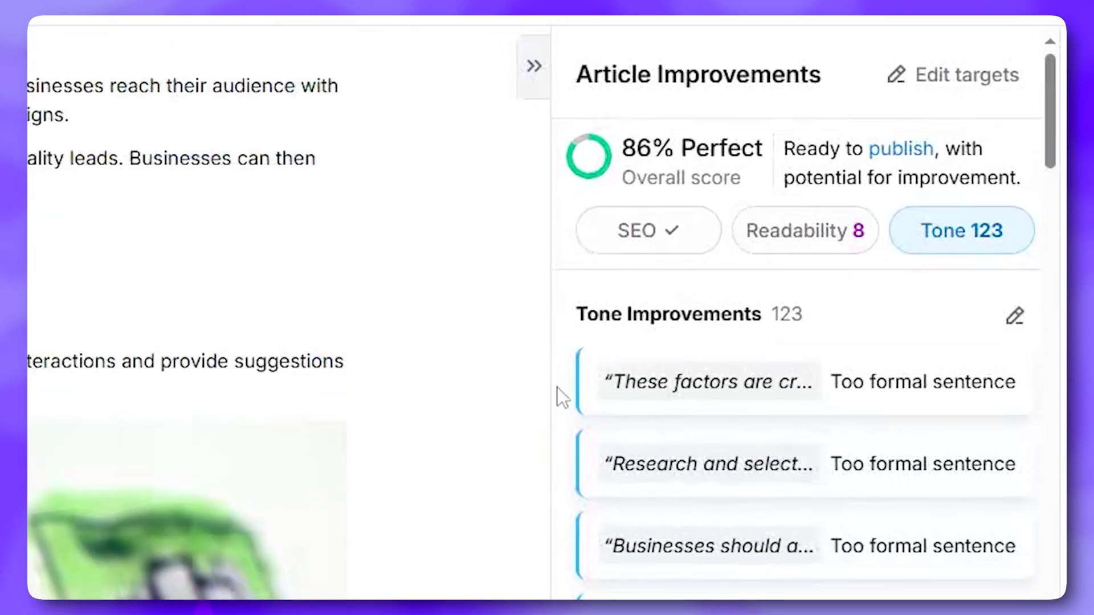
scroll(665, 586, down, 10)
scroll(677, 588, down, 8)
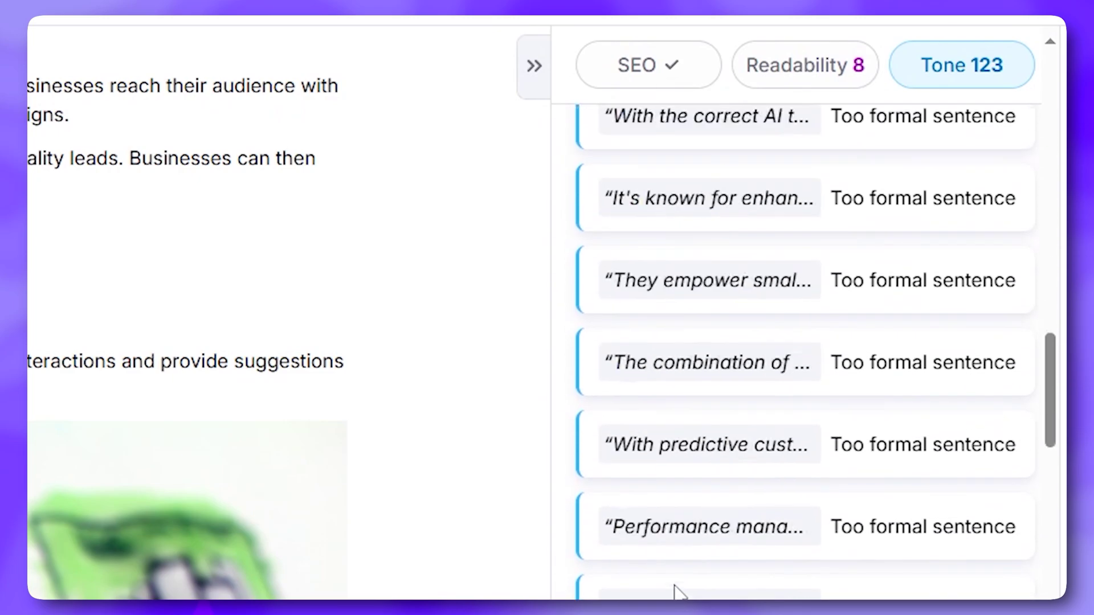
scroll(658, 587, up, 10)
scroll(663, 587, up, 10)
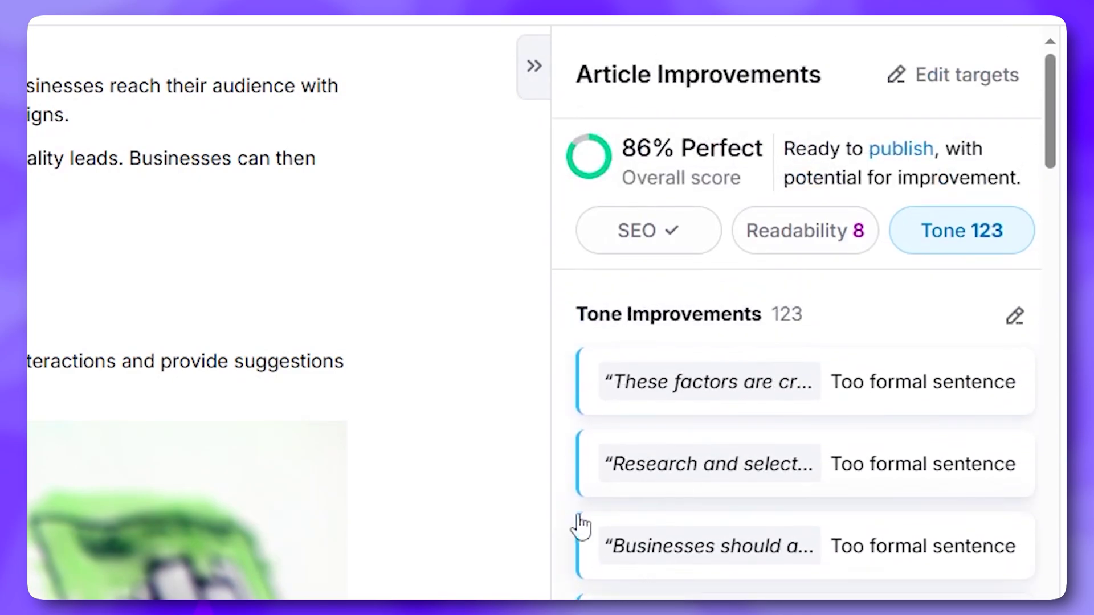
scroll(518, 495, up, 4)
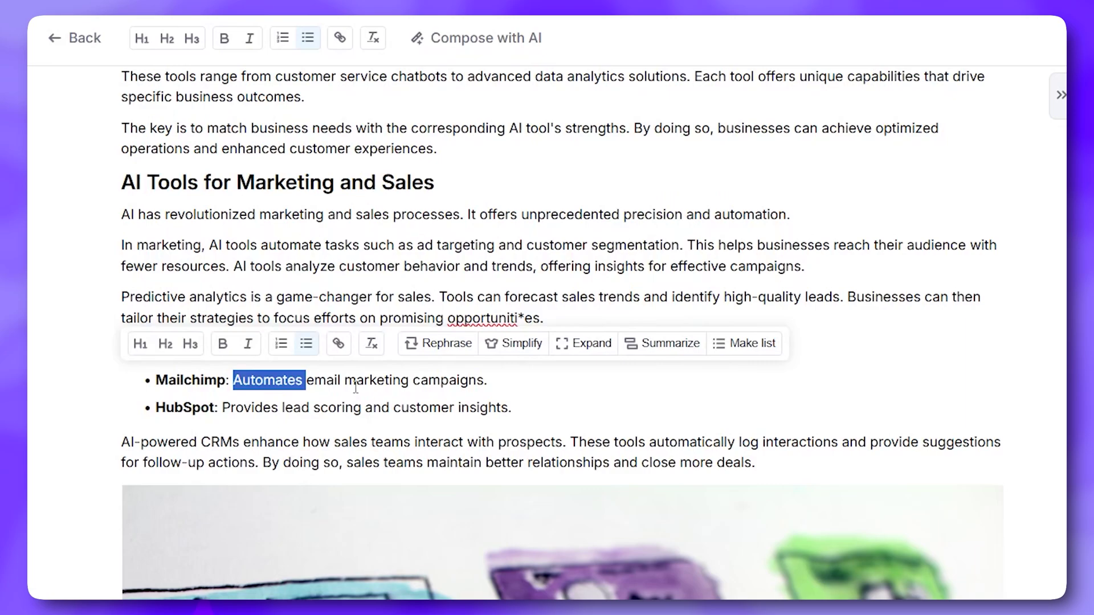
Step: Select "Automates email marketing campaigns." in the Mailchimp bullet and open the link option for that text
click(326, 381)
drag(233, 379, 487, 381)
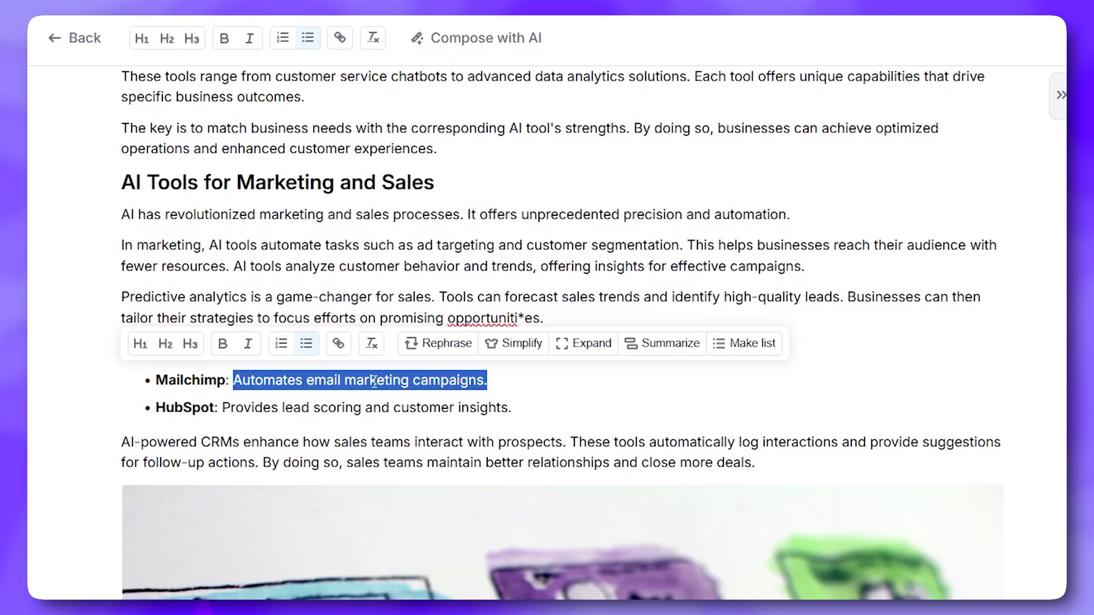
click(340, 344)
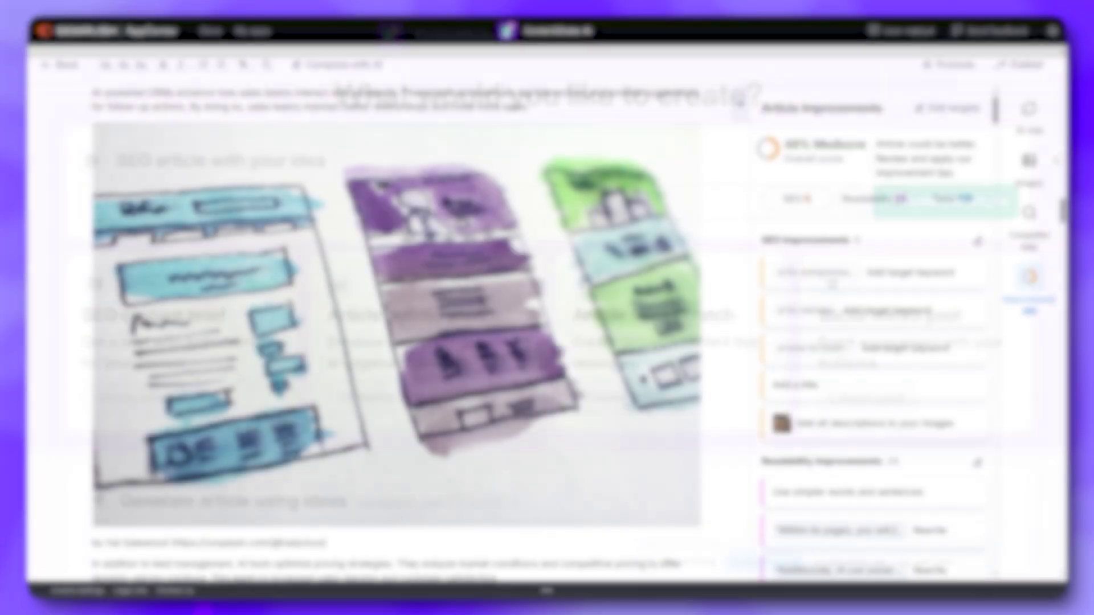
scroll(399, 285, down, 5)
scroll(399, 285, down, 5)
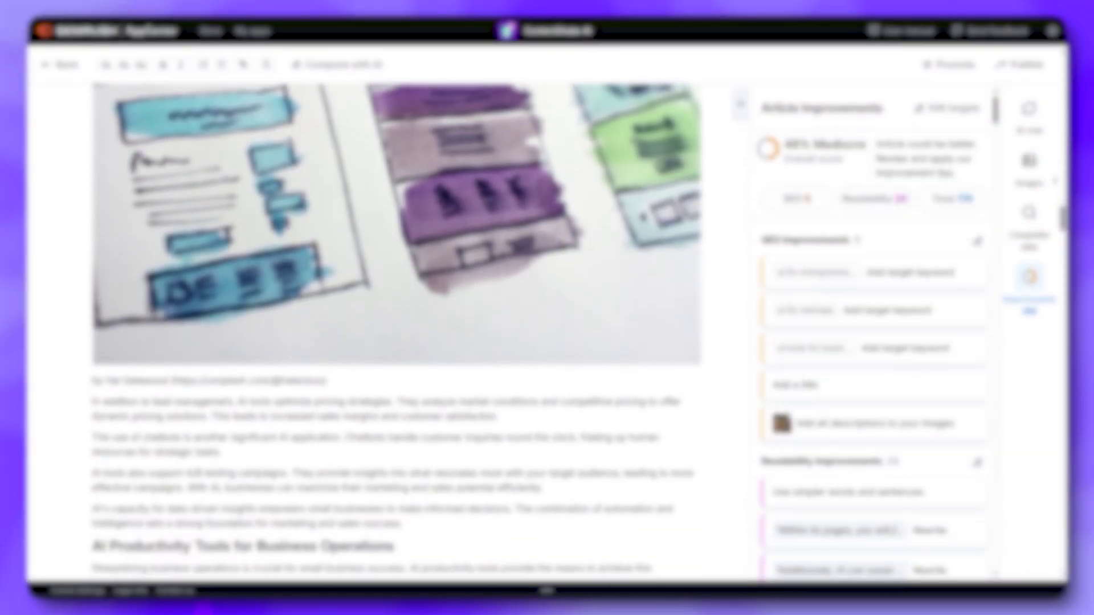